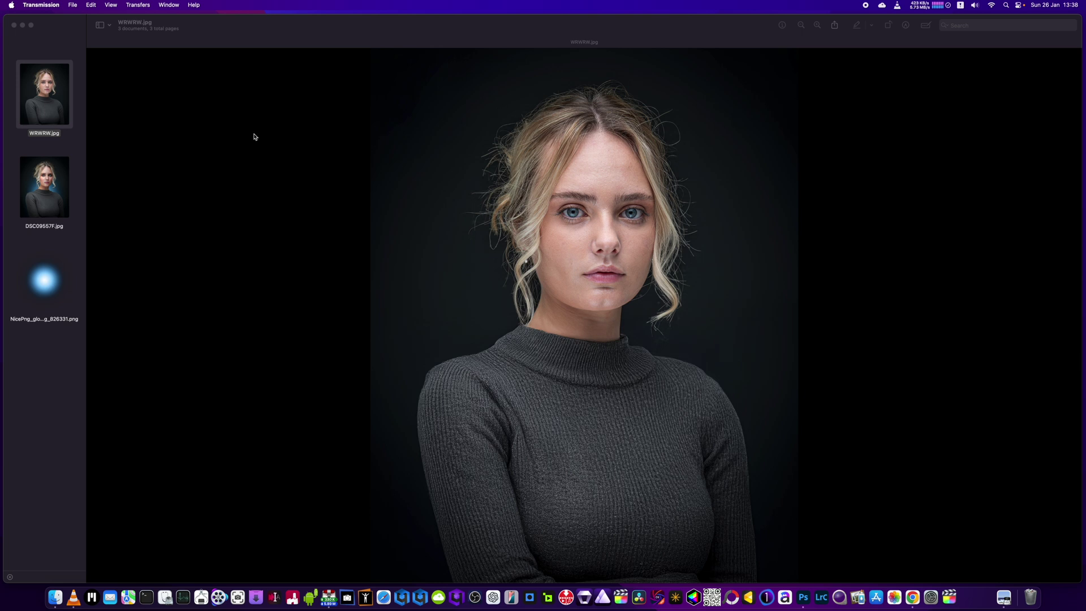
Examine the original portrait WRWRW.jpg, the finished portrait DSC09557F.jpg and the blue glow PNG in the image viewer.
left_click(47, 202)
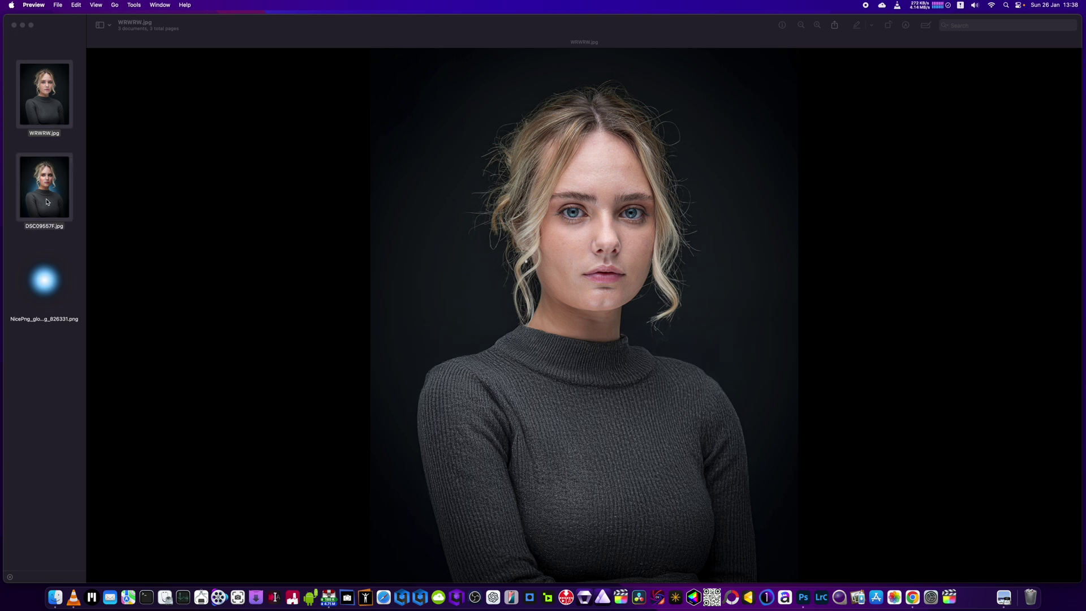
left_click(53, 109)
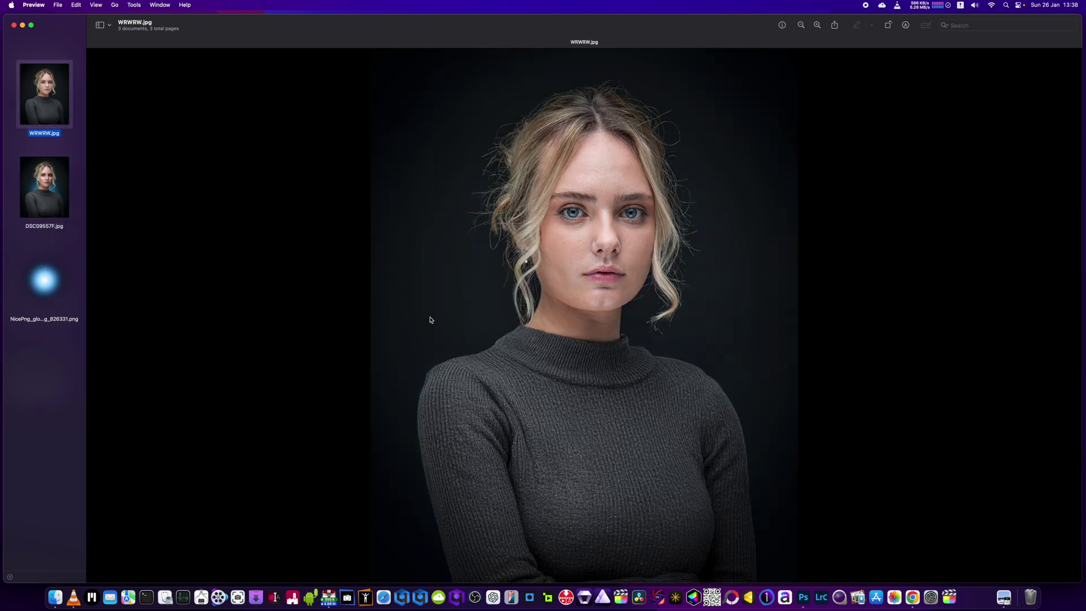
left_click(50, 195)
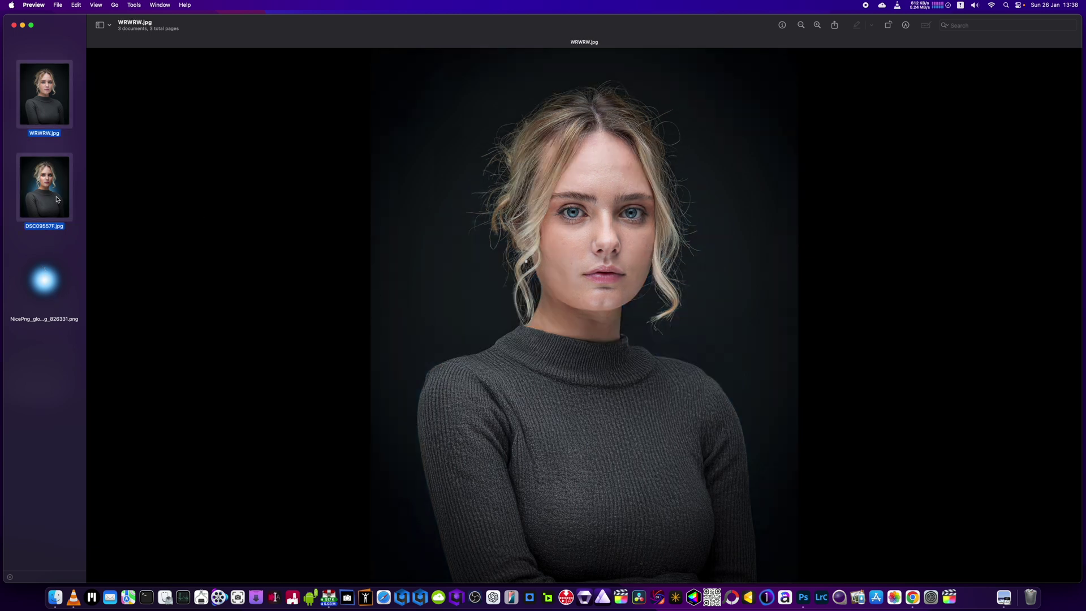
left_click(47, 292, "super")
left_click(48, 292)
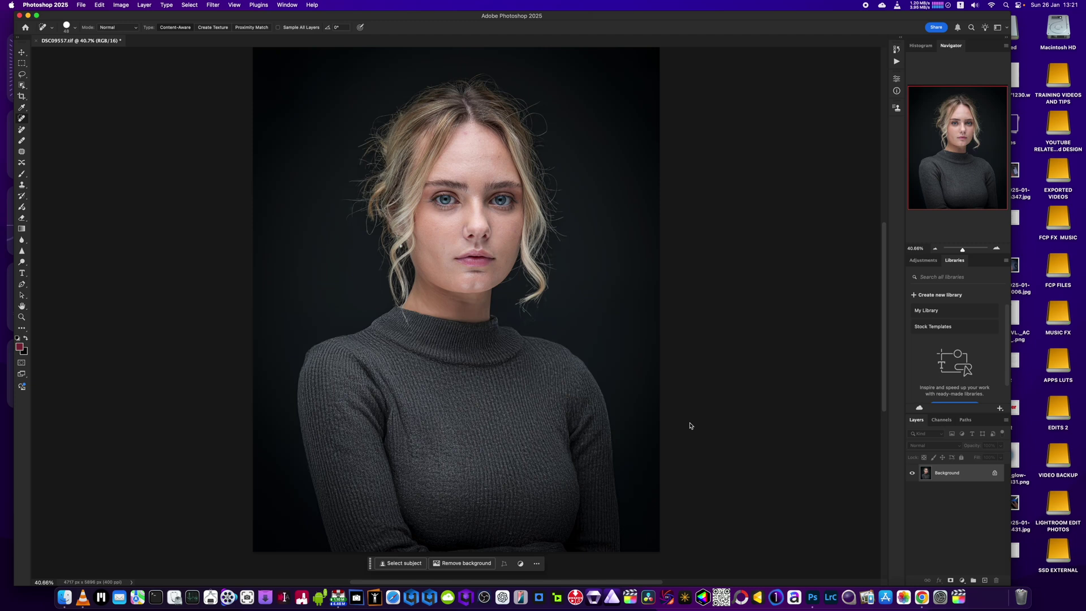
Heal the red blemish on the upper forehead and the stray hair crossing the sweater collar with the Spot Healing Brush.
scroll(621, 303, "up", 2)
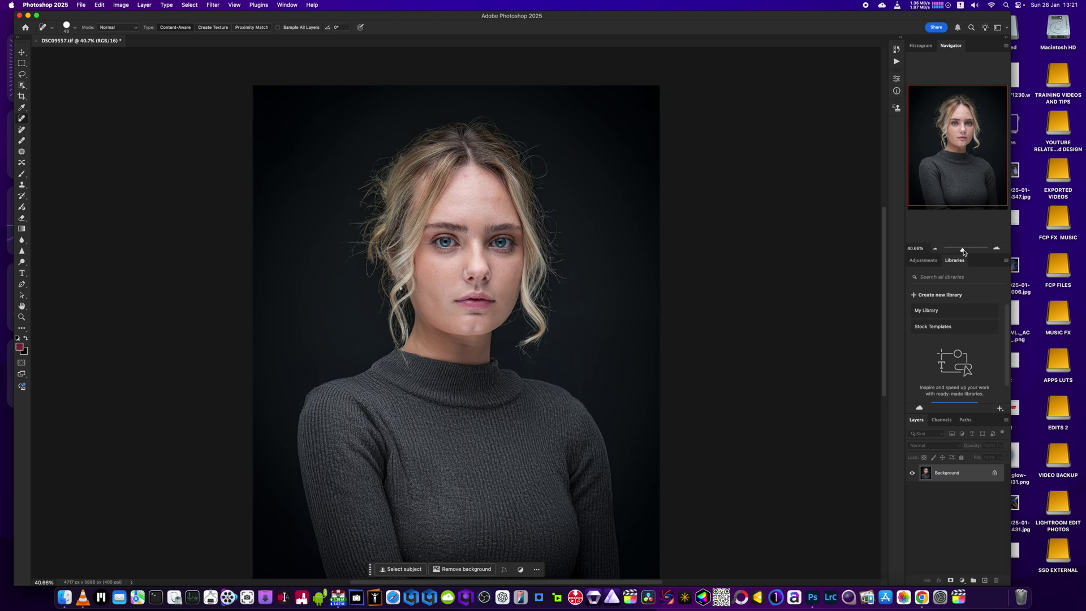
left_click_drag(964, 252, 966, 252)
scroll(679, 263, "up", 4)
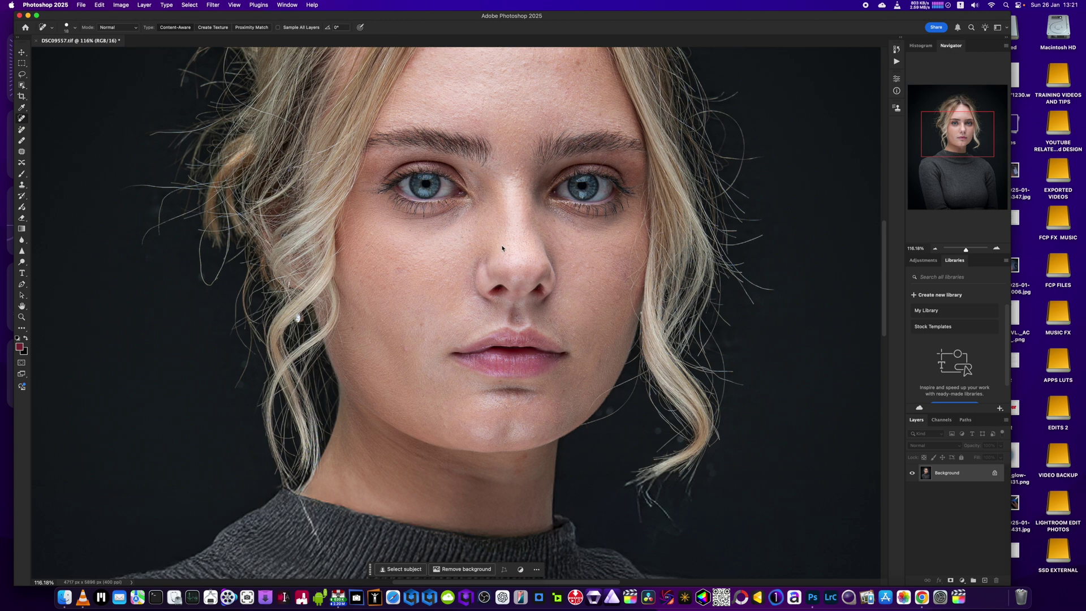
scroll(511, 241, "up", 2)
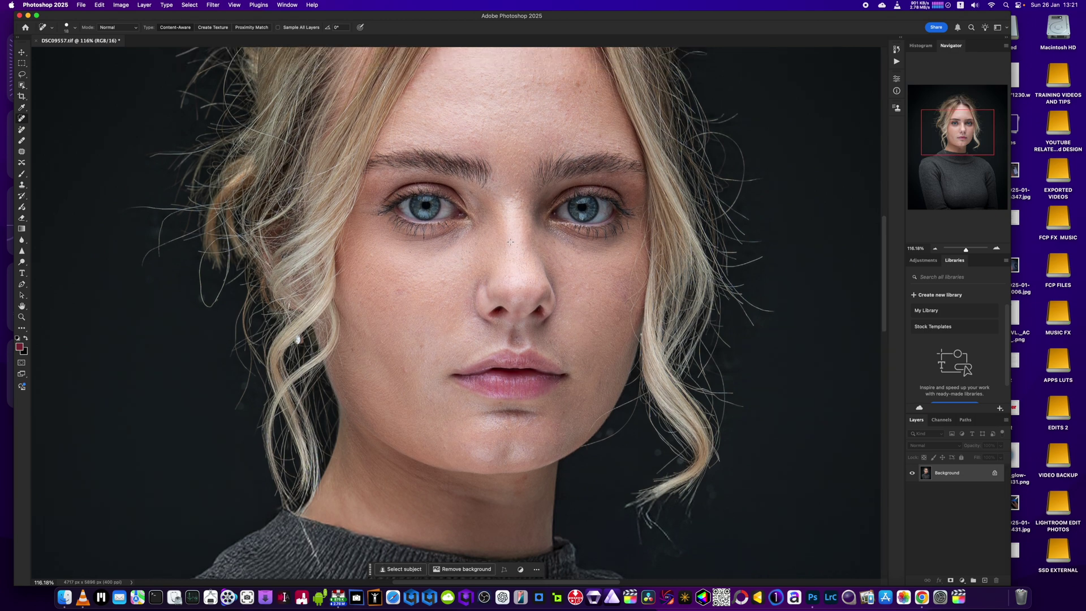
scroll(511, 241, "up", 10)
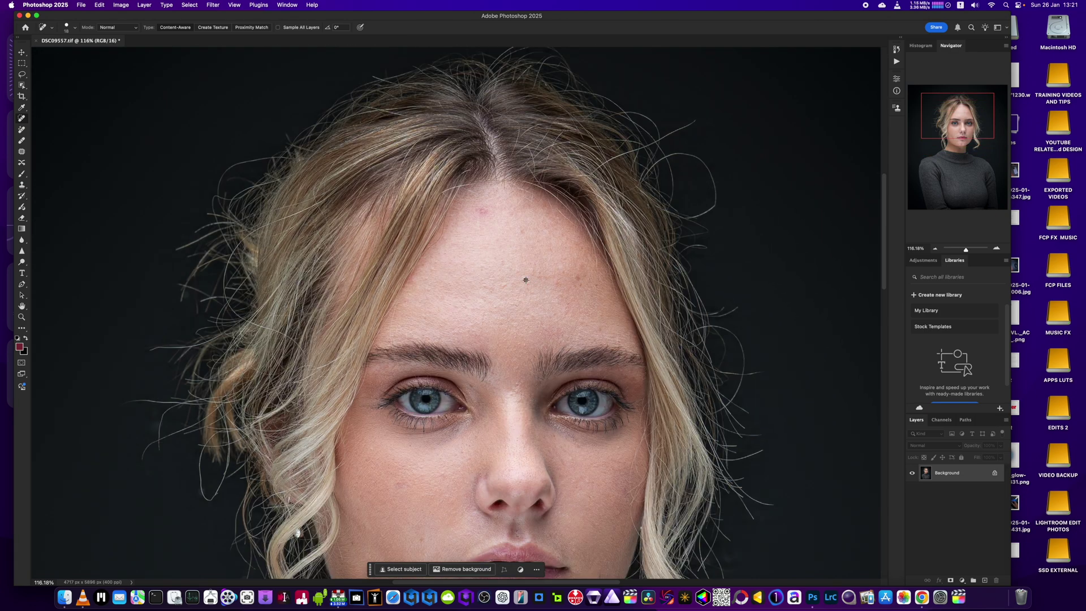
left_click_drag(488, 214, 480, 211)
scroll(449, 301, "down", 18)
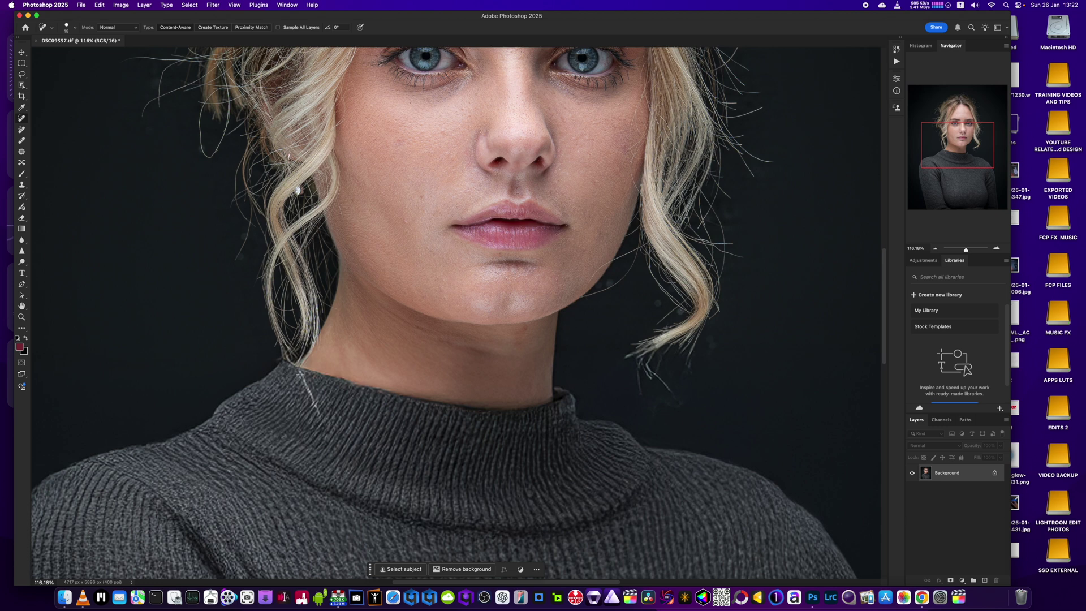
left_click_drag(300, 375, 322, 418)
Select the woman automatically as the subject of the portrait.
left_click_drag(966, 249, 964, 251)
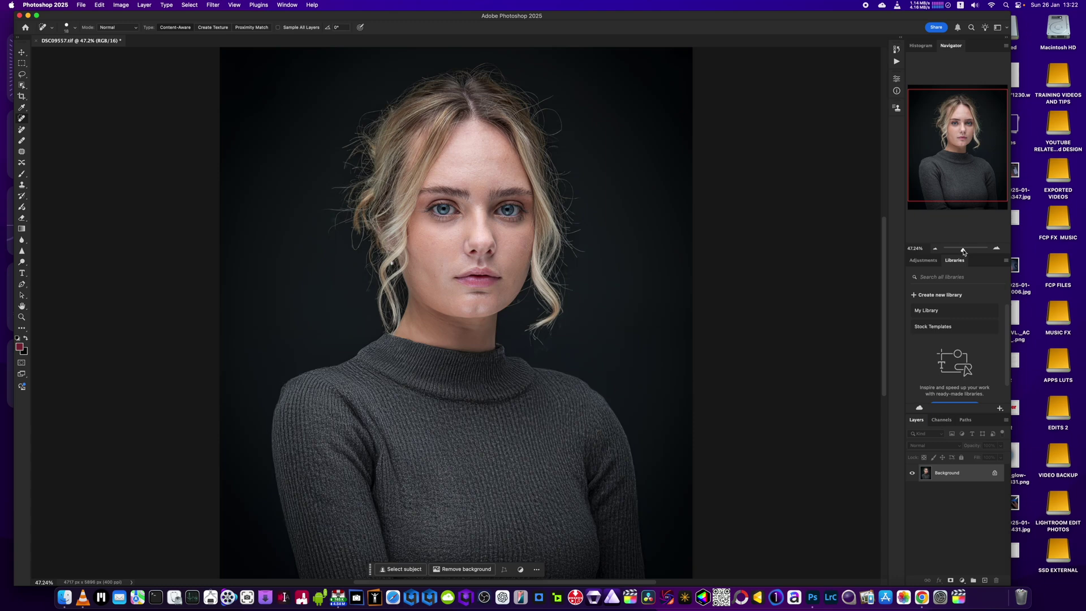
left_click_drag(963, 249, 963, 250)
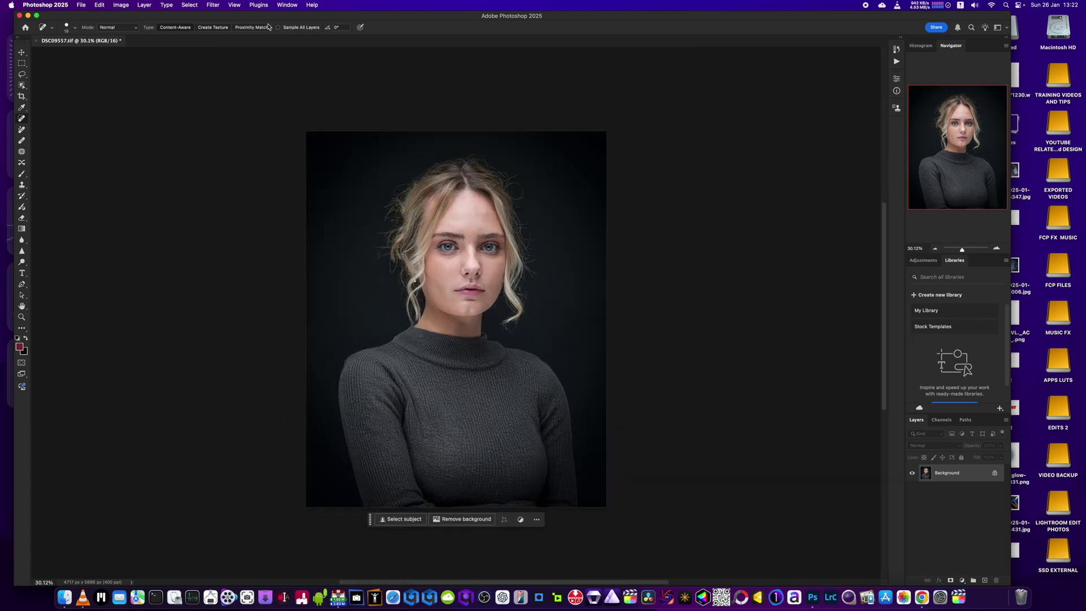
left_click(188, 6)
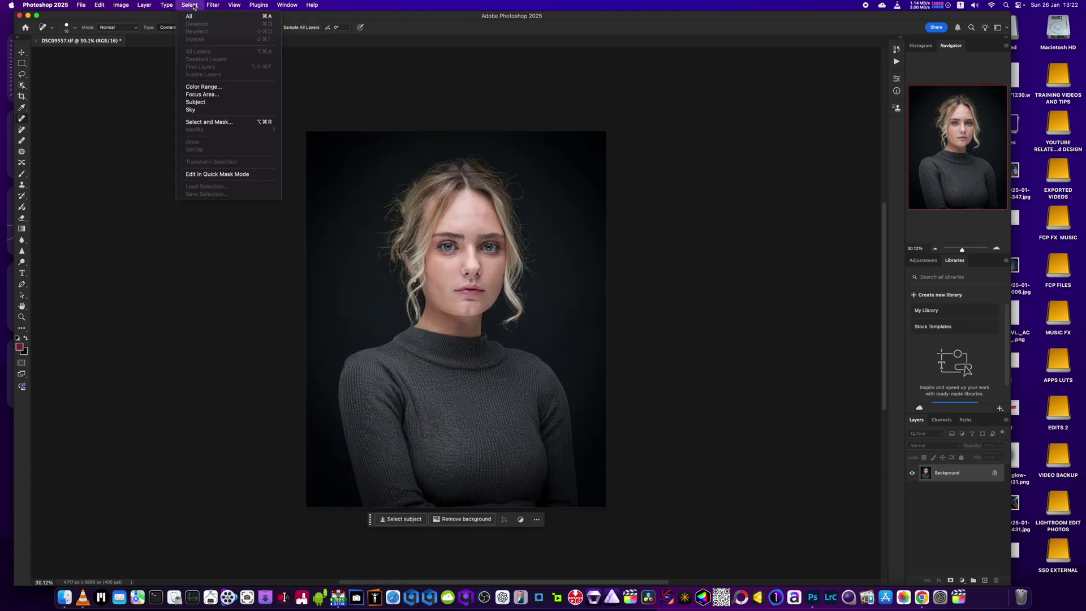
mouse_move(212, 7)
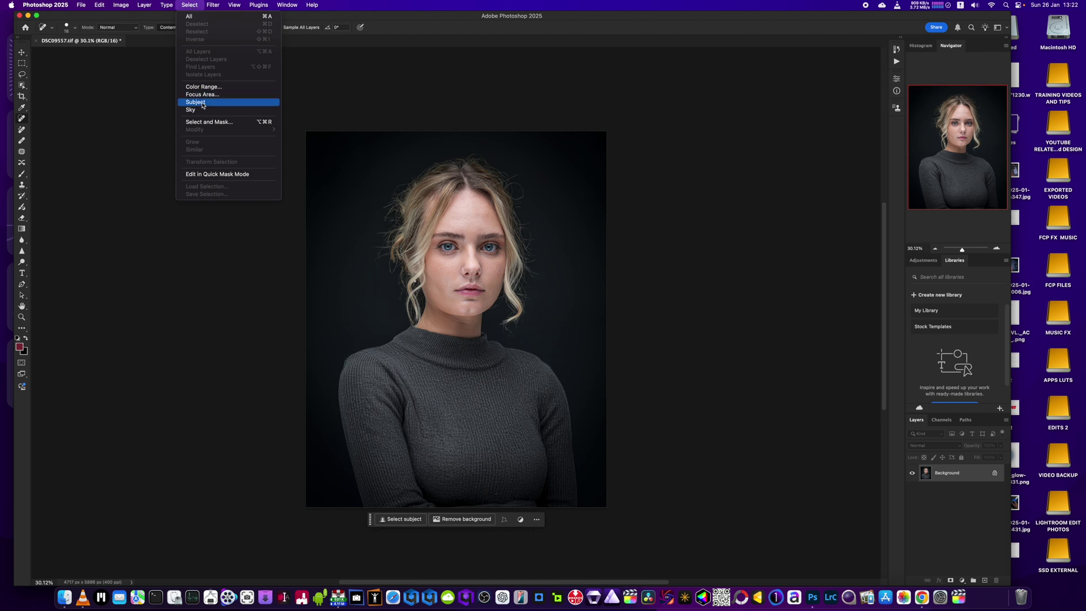
left_click(665, 304)
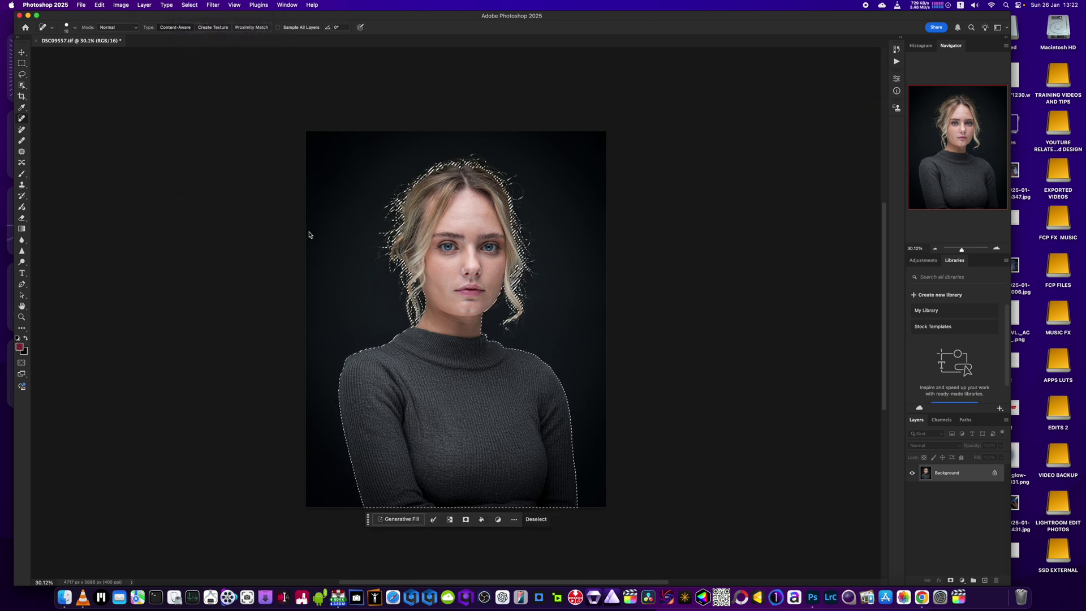
Output the subject selection through Select and Mask as a New Layer with Layer Mask.
left_click(189, 5)
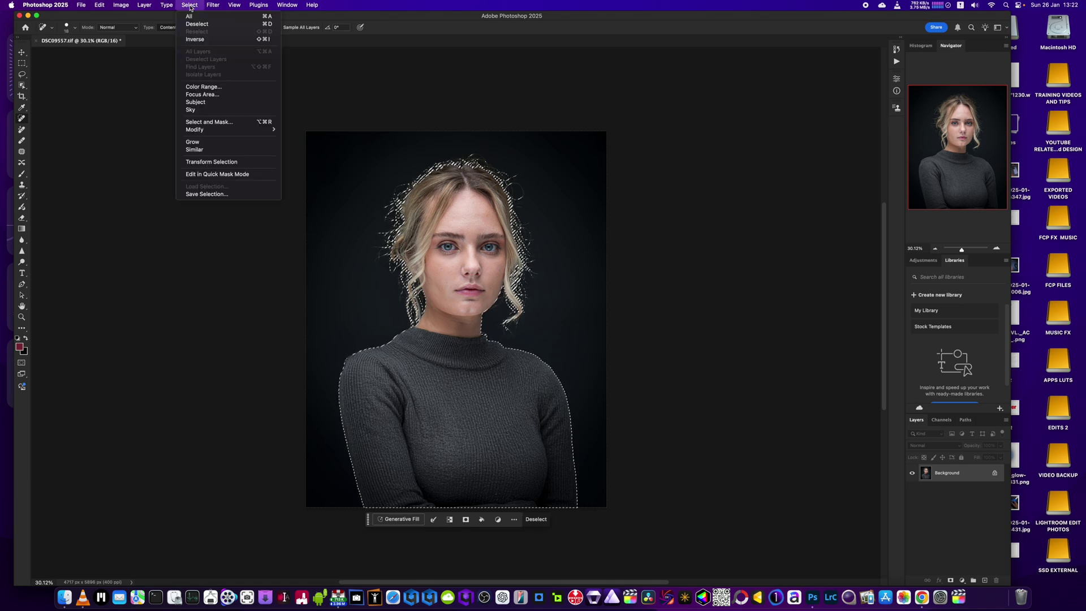
left_click(215, 123)
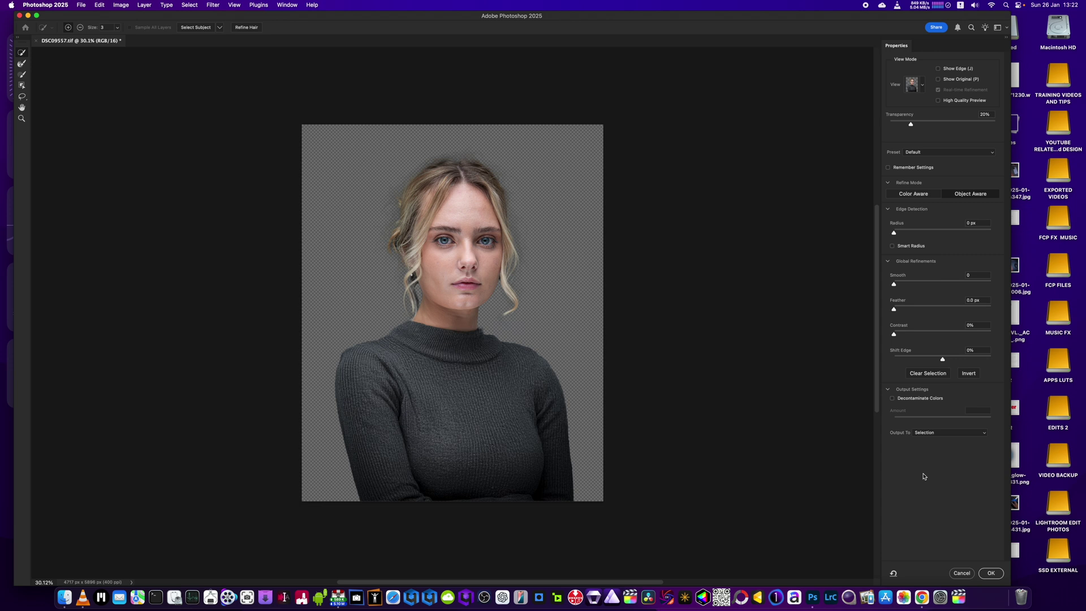
left_click(930, 433)
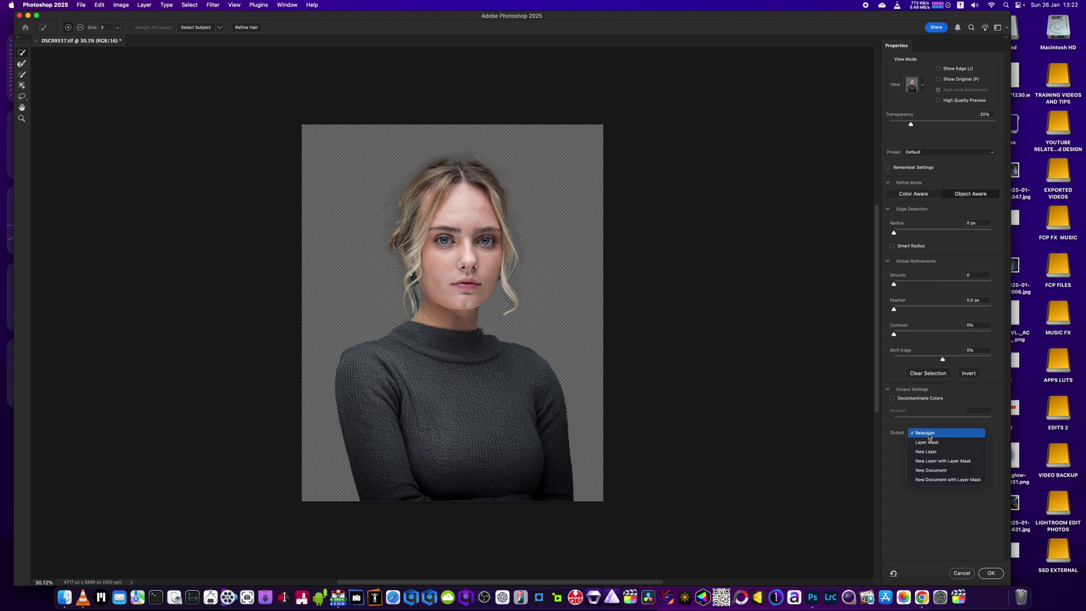
left_click(944, 461)
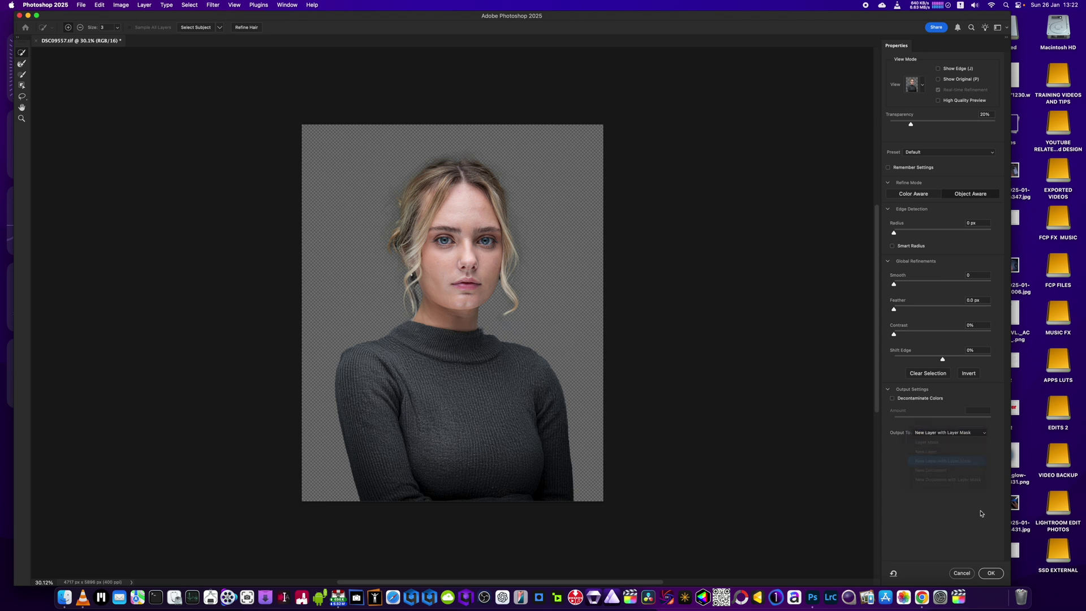
left_click(991, 573)
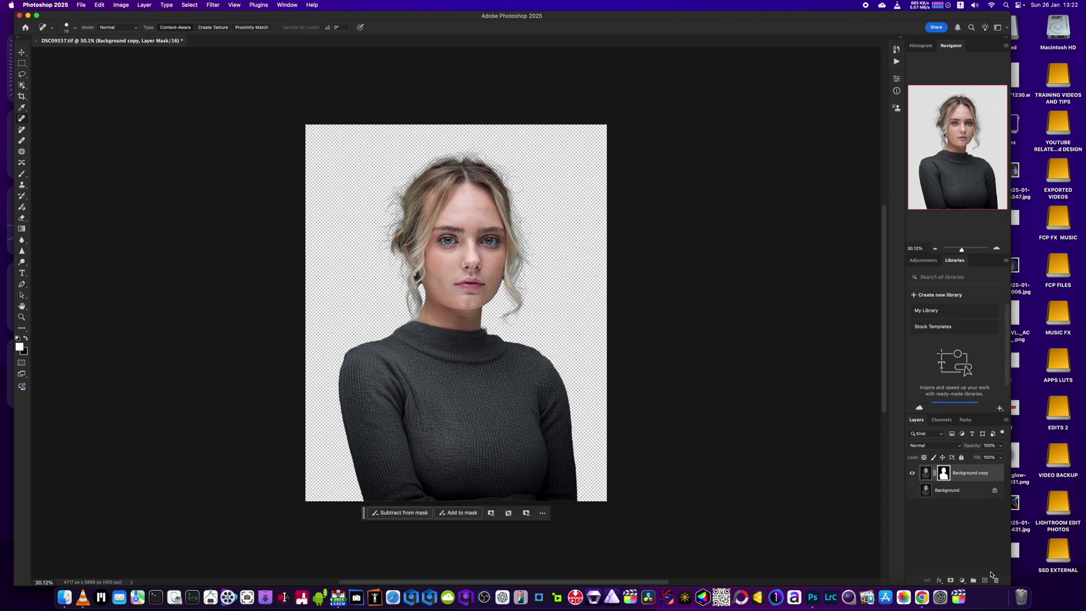
Make the original Background layer visible and active, keeping it as a locked background.
left_click(912, 489)
double_click(922, 491)
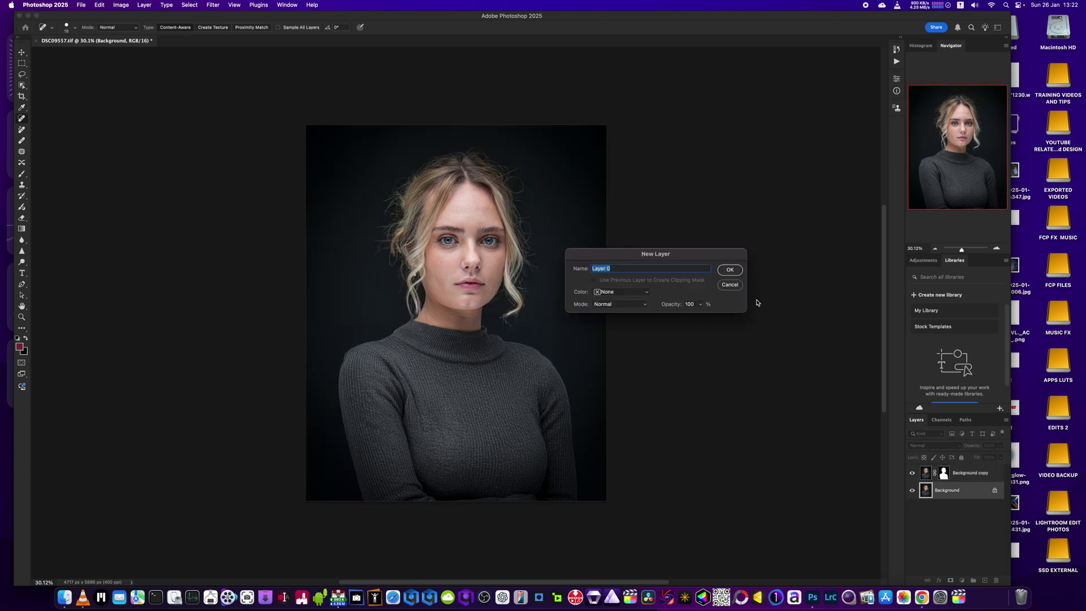
left_click(730, 285)
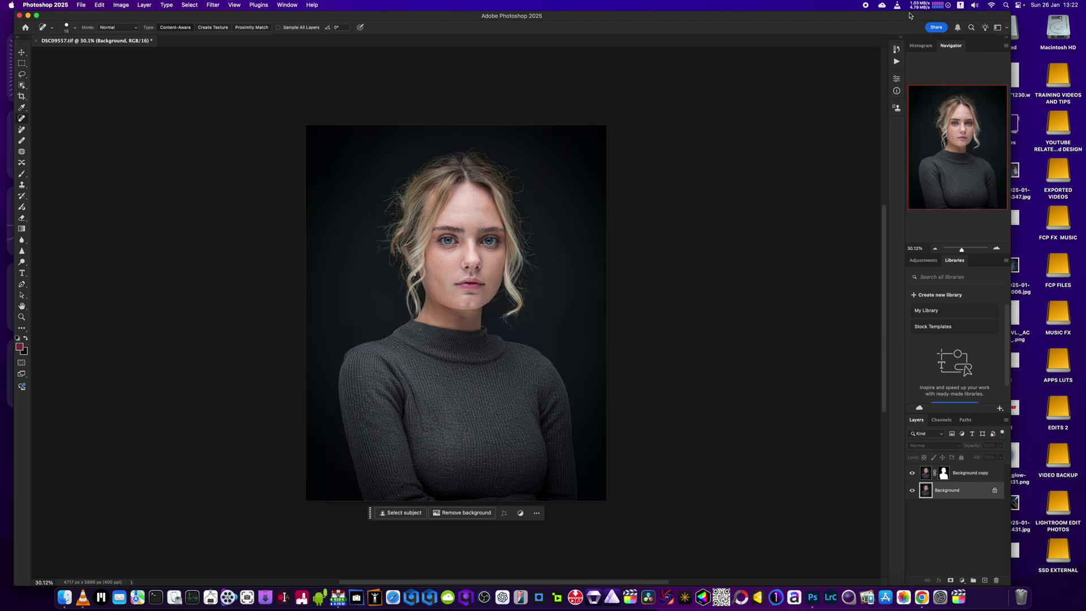
Place the NicePng glow-effect PNG from the desktop into the portrait between the Background and the masked subject layer.
left_click_drag(909, 16, 843, 17)
left_click_drag(1007, 455, 538, 426)
left_click_drag(533, 22, 591, 21)
double_click(870, 26)
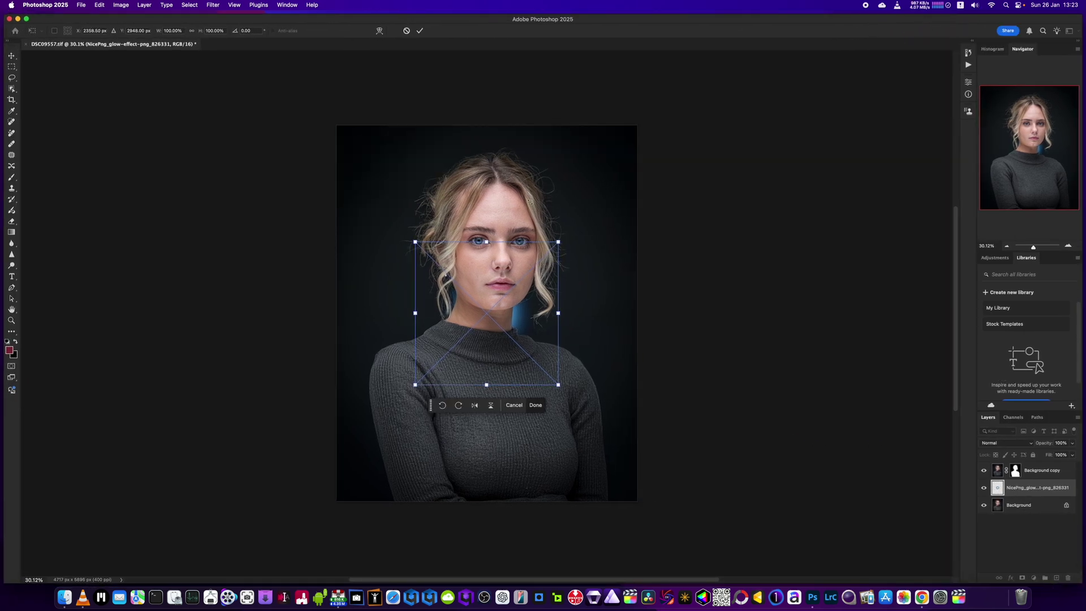
Scale the blue glow to about 270% width and 388% height, centre it behind the subject's shoulders, and commit the placement.
left_click_drag(415, 385, 352, 510)
left_click_drag(557, 242, 559, 292)
left_click_drag(618, 169, 628, 102)
left_click_drag(563, 269, 534, 335)
left_click_drag(600, 166, 645, 105)
left_click_drag(591, 266, 588, 308)
left_click_drag(644, 133, 653, 161)
left_click_drag(320, 155, 269, 118)
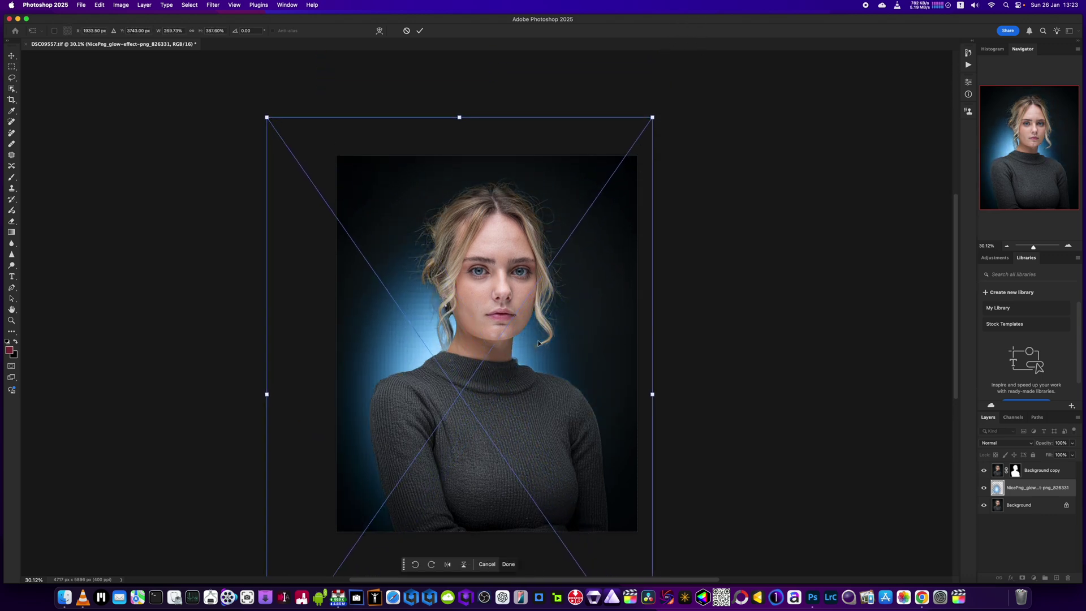
left_click_drag(538, 352, 560, 372)
left_click(419, 30)
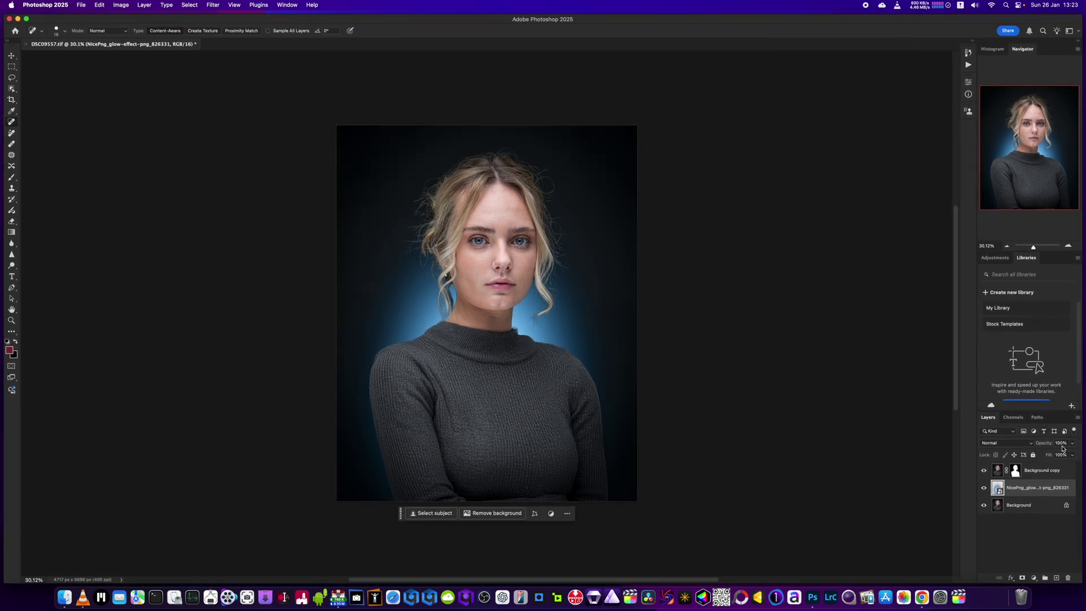
Lower the glow layer's opacity to 60% and flatten the image.
left_click(1071, 444)
left_click_drag(1070, 456, 1058, 457)
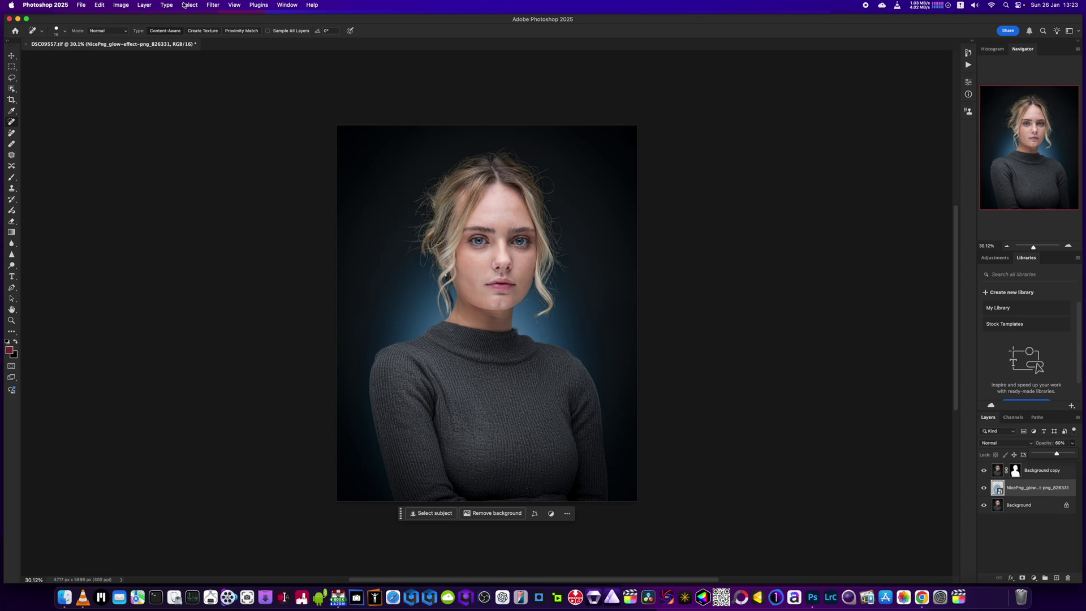
left_click(145, 5)
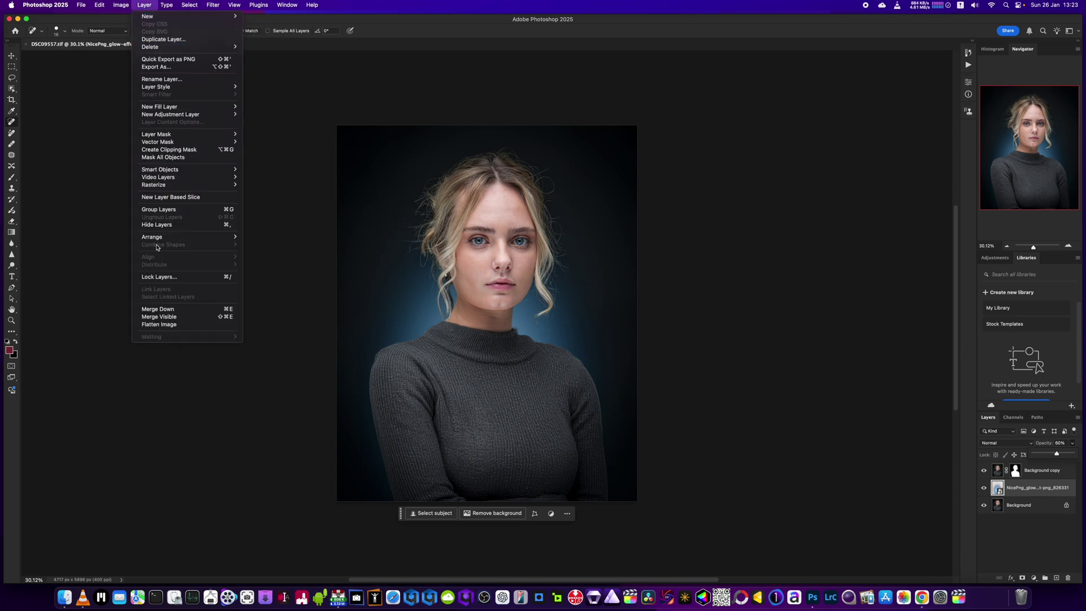
left_click(159, 325)
Open the flattened portrait in the Anthropics PortraitPro filter.
left_click(214, 5)
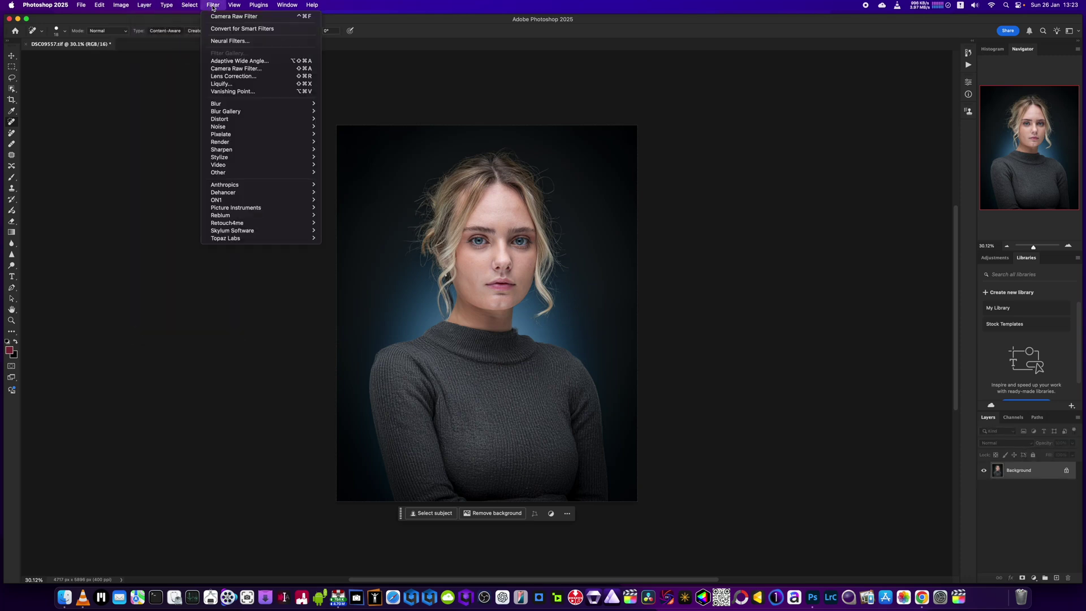
mouse_move(263, 185)
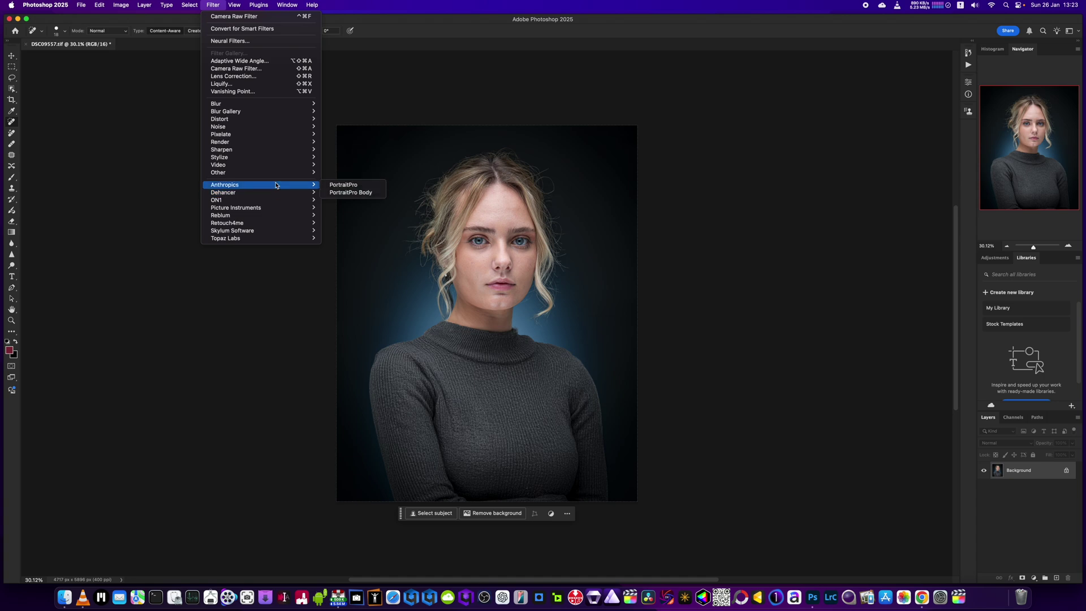
left_click(347, 193)
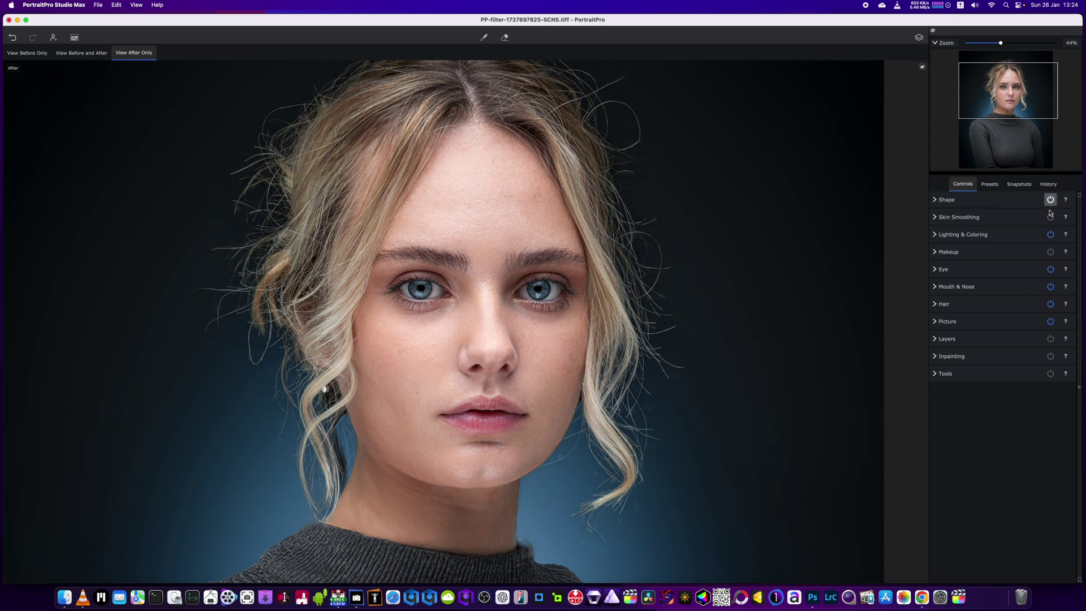
Turn off the Lighting & Coloring, Eye, Mouth & Nose, Hair and Picture adjustments for the portrait.
left_click(1050, 234)
left_click(1050, 270)
scroll(618, 370, "down", 3)
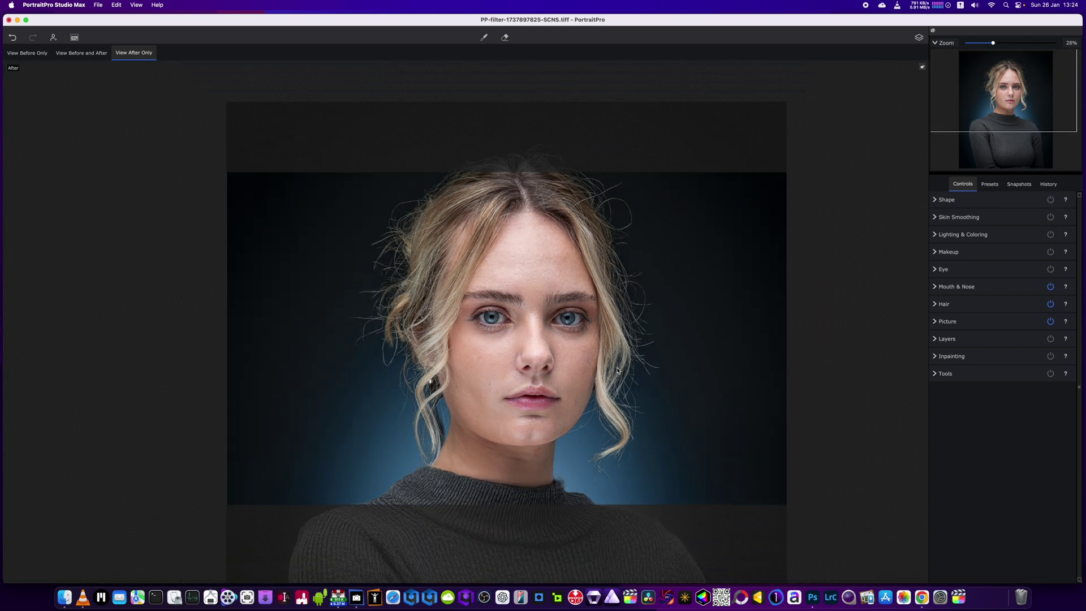
left_click(1050, 286)
left_click(1050, 304)
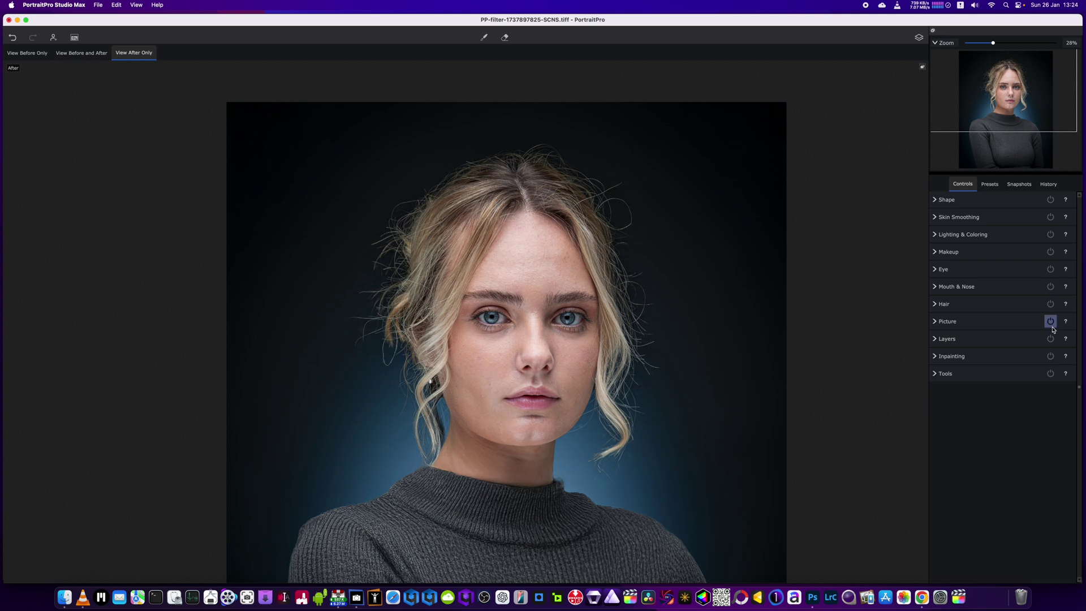
left_click(1050, 322)
scroll(657, 396, "down", 2)
scroll(655, 408, "up", 2)
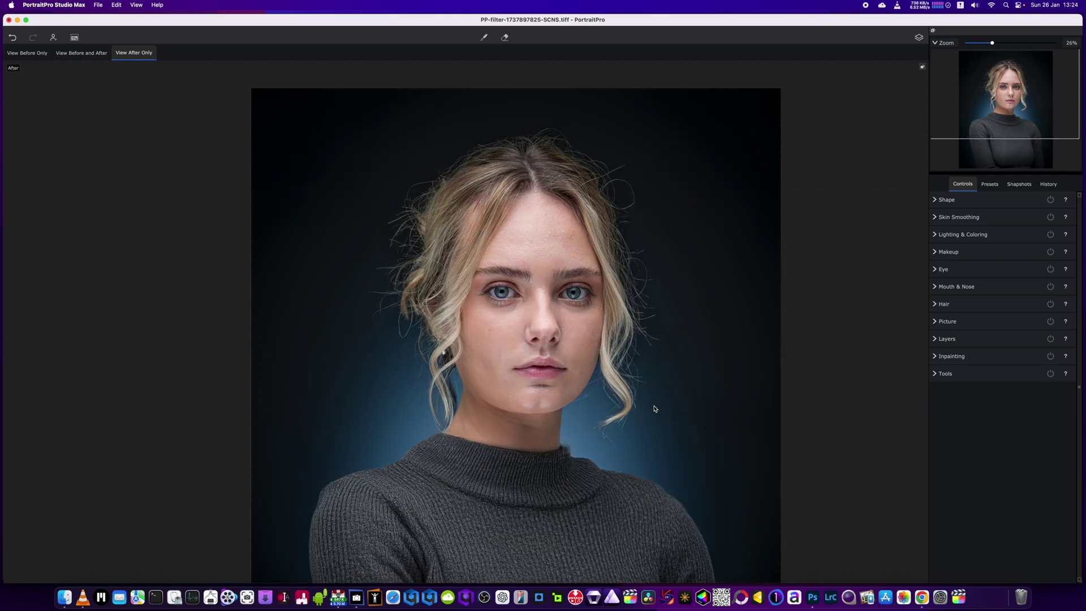
scroll(591, 363, "down", 3)
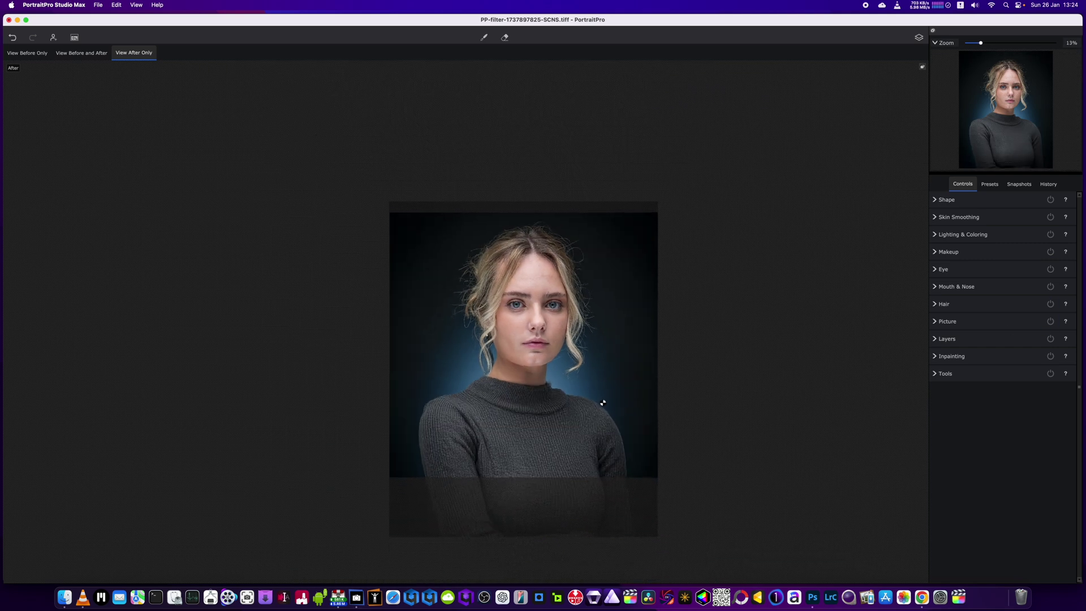
scroll(594, 395, "up", 2)
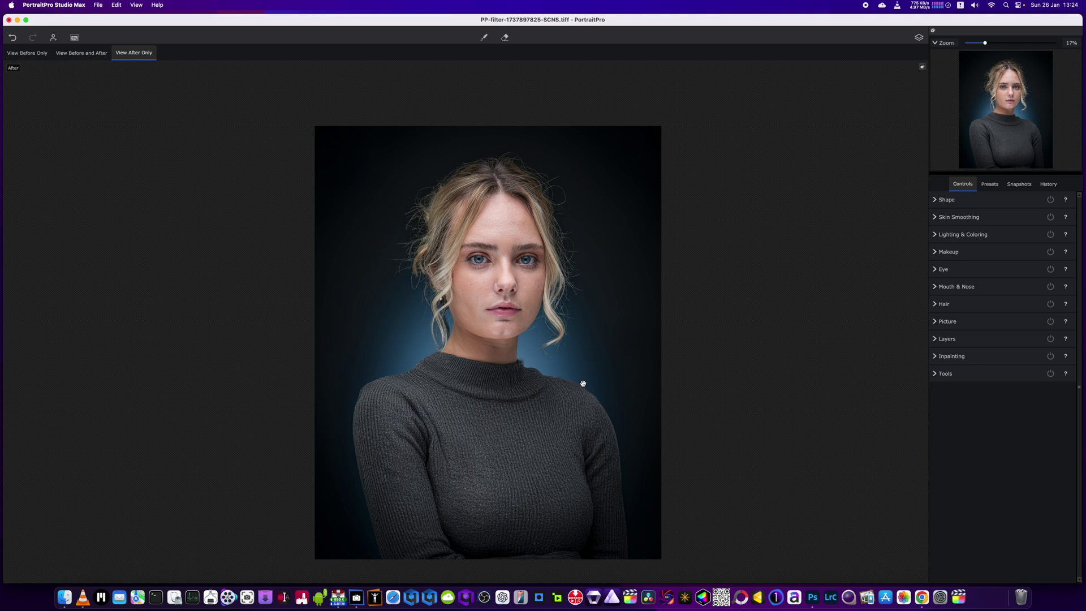
scroll(584, 384, "up", 2)
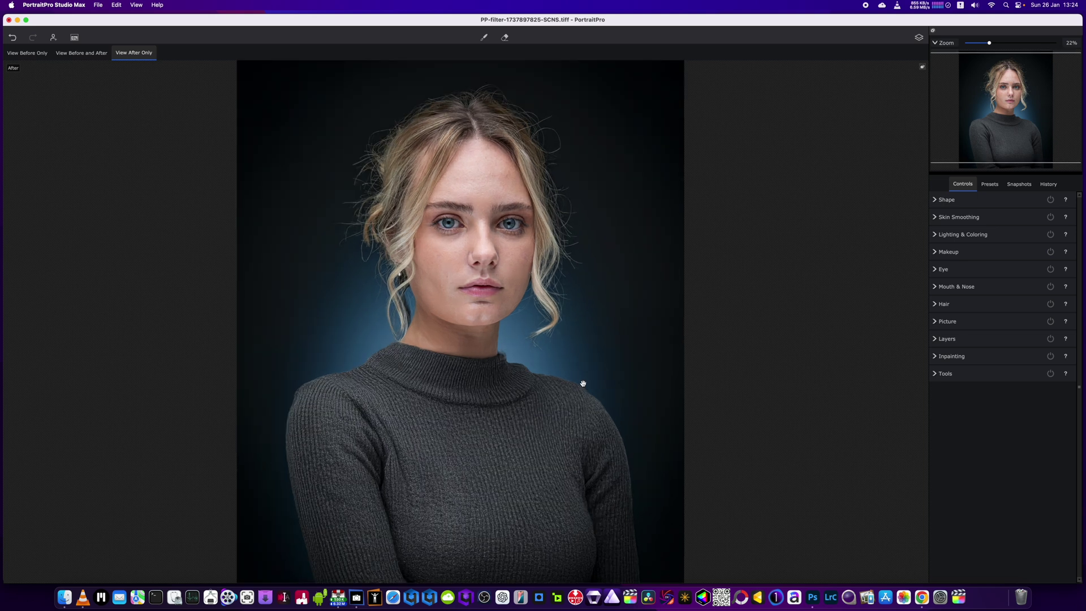
Set Face Shape to about 63, widen the eyes, plump the lips to about 50, and refine Nose and Neck & Shoulders to about 25.
scroll(583, 384, "down", 1)
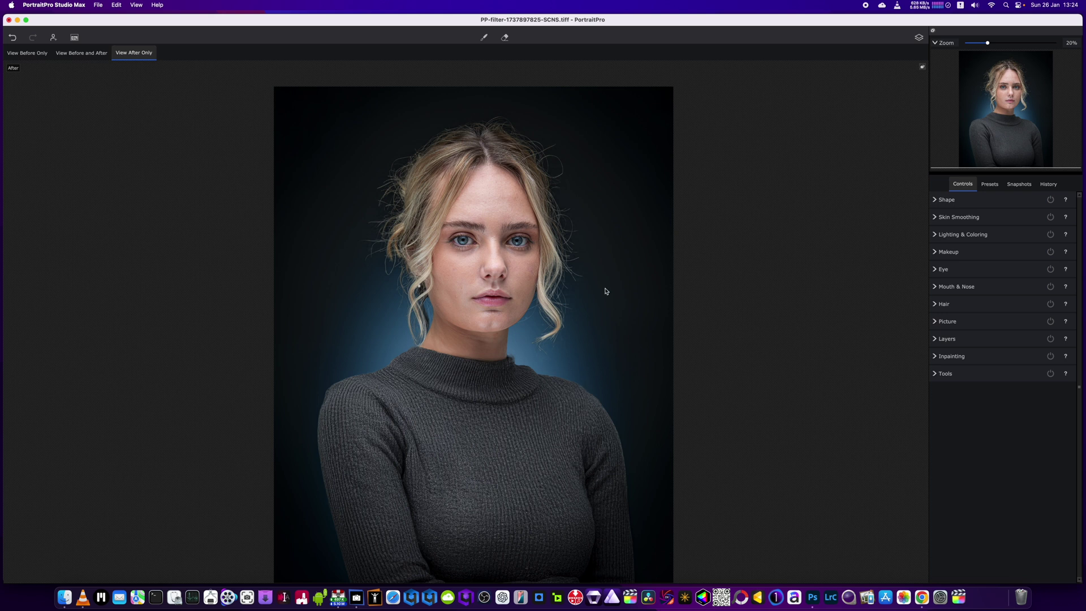
left_click(941, 200)
left_click_drag(995, 226, 1035, 262)
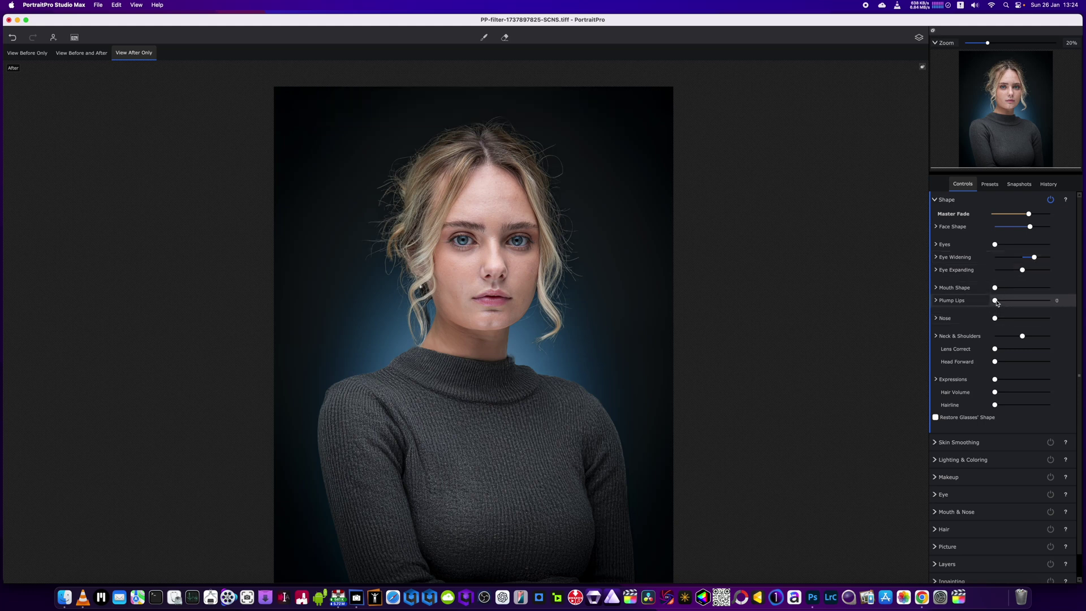
left_click_drag(997, 302, 1031, 341)
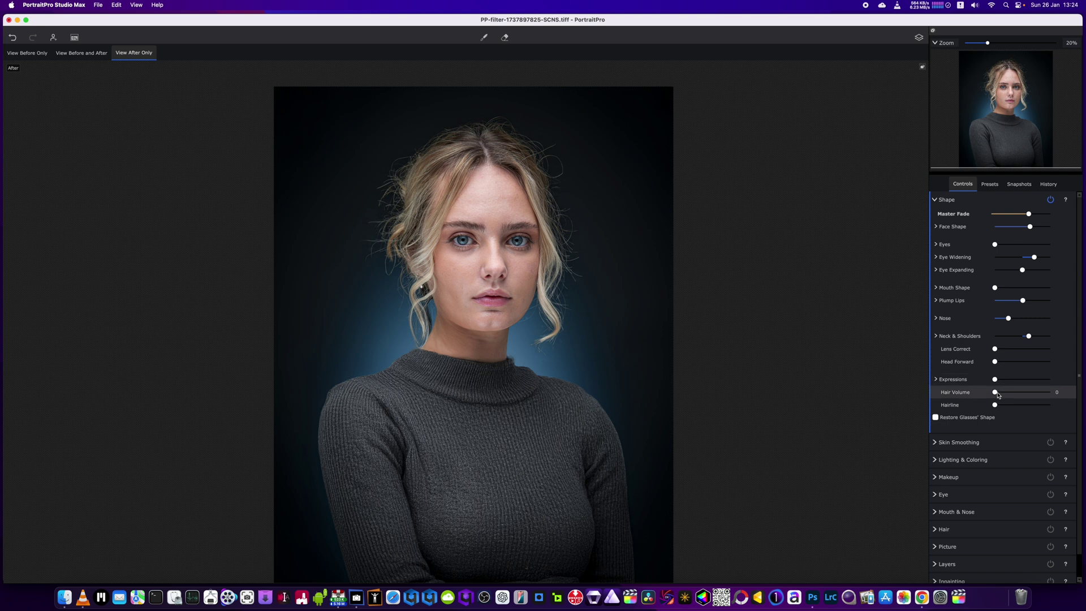
Raise the Hair Volume shape adjustment to about 70 and the Hairline adjustment to about 15.
left_click_drag(998, 395, 1041, 395)
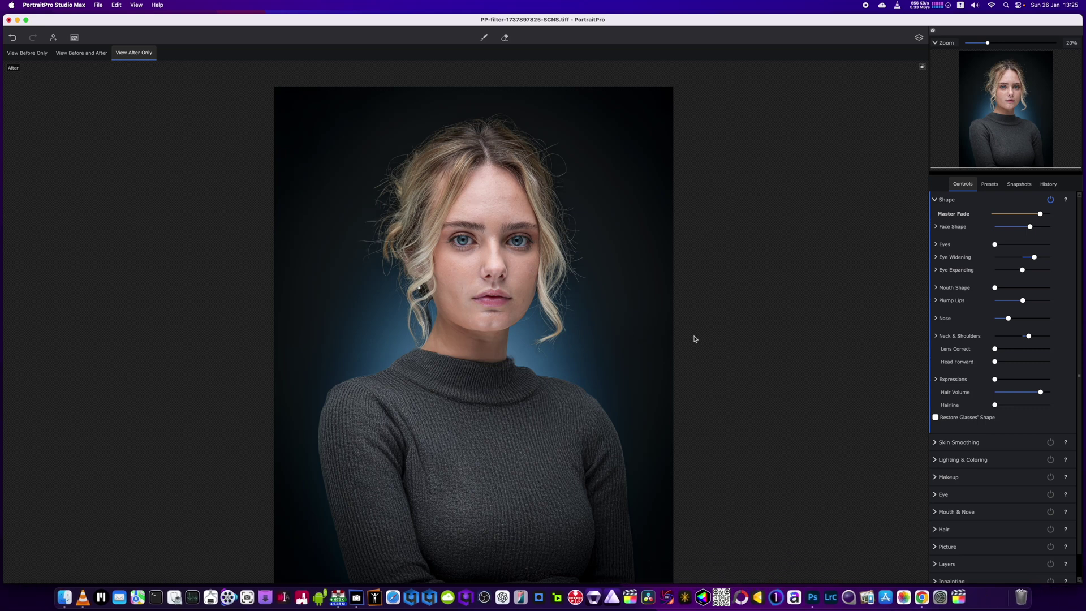
left_click(1041, 392)
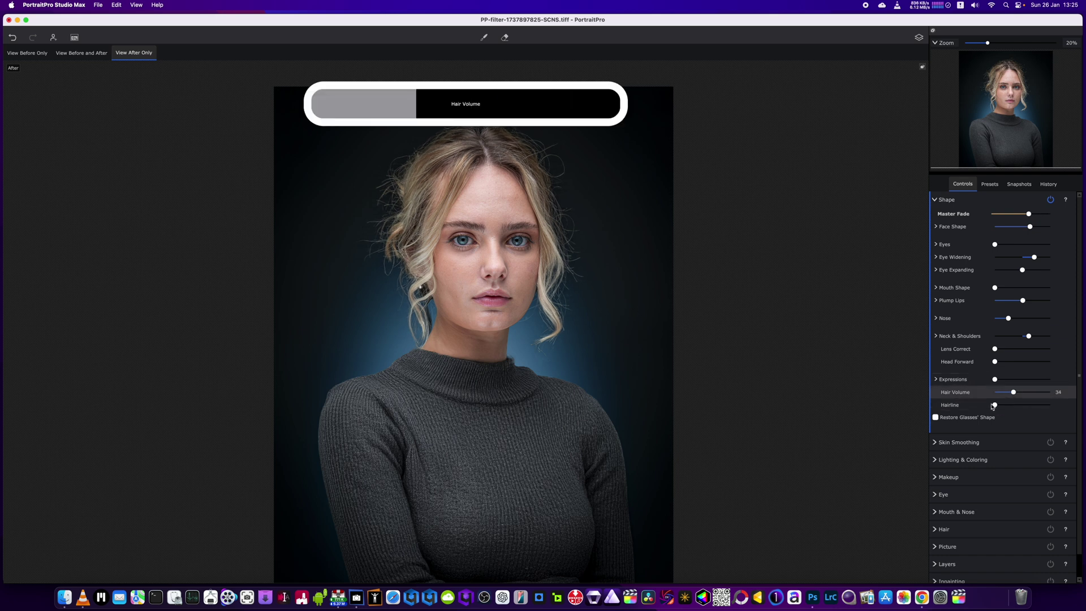
left_click_drag(1043, 399, 1051, 396)
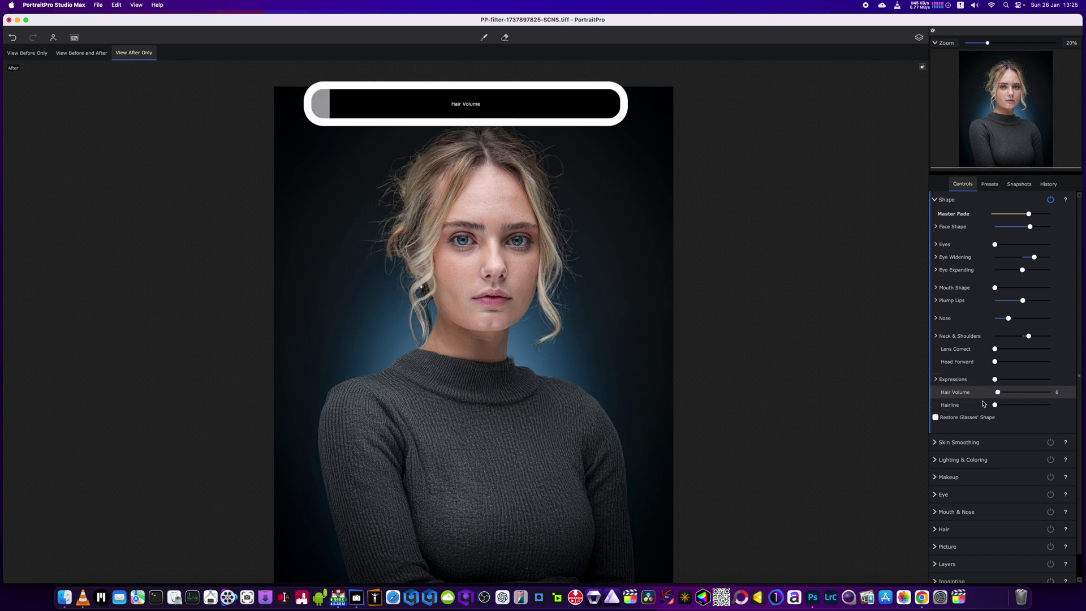
left_click(1031, 404)
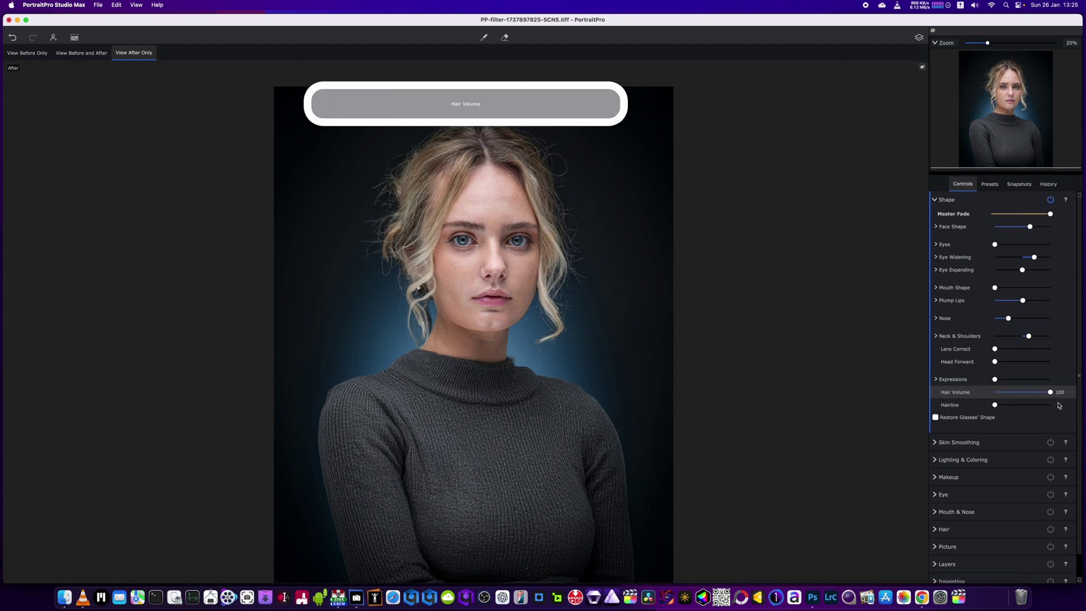
left_click_drag(1032, 405, 1005, 412)
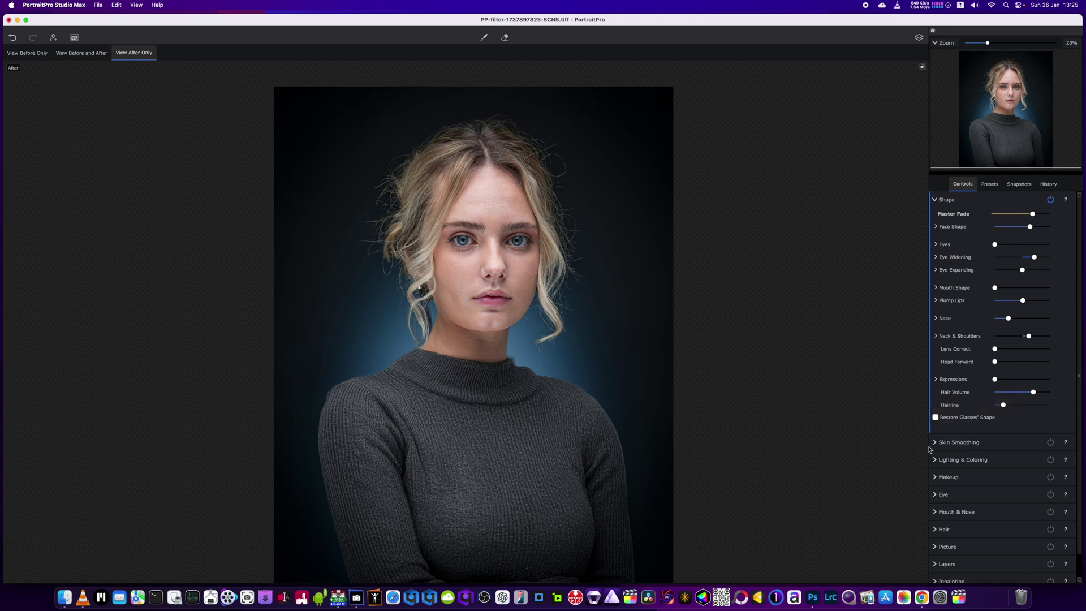
Apply mascara at full strength in the Makeup adjustments, using the Thick Application style.
scroll(956, 444, "down", 1)
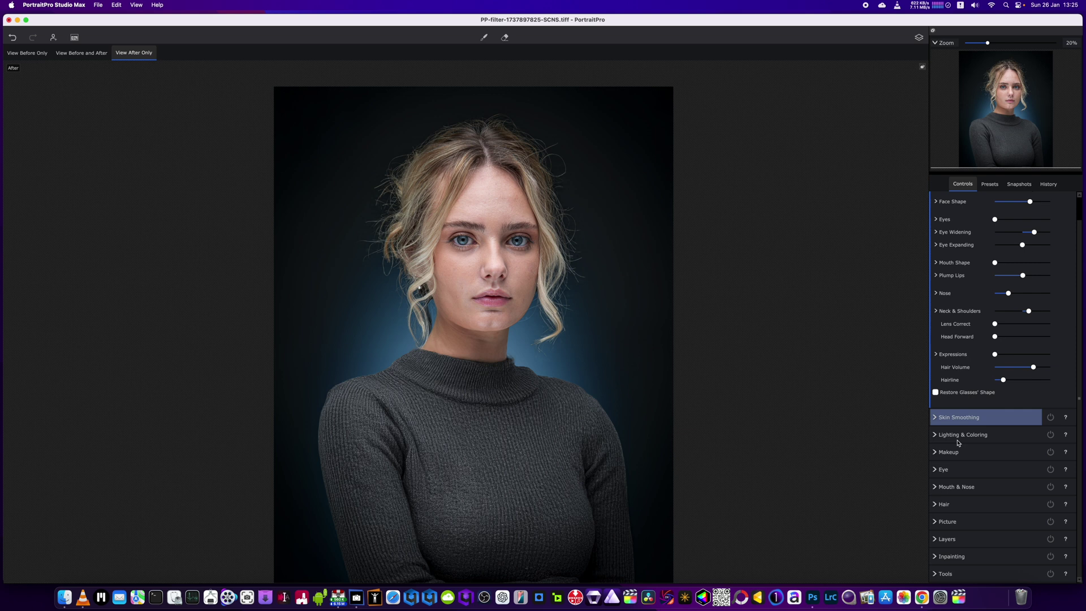
left_click(955, 452)
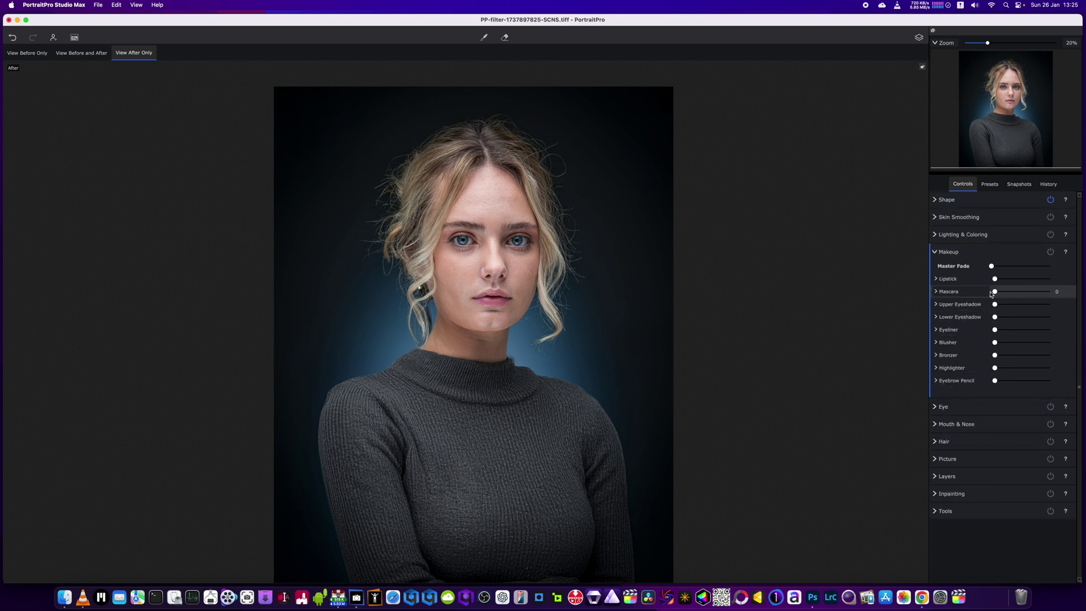
left_click_drag(995, 292, 1075, 305)
left_click(1054, 309)
left_click(1039, 324)
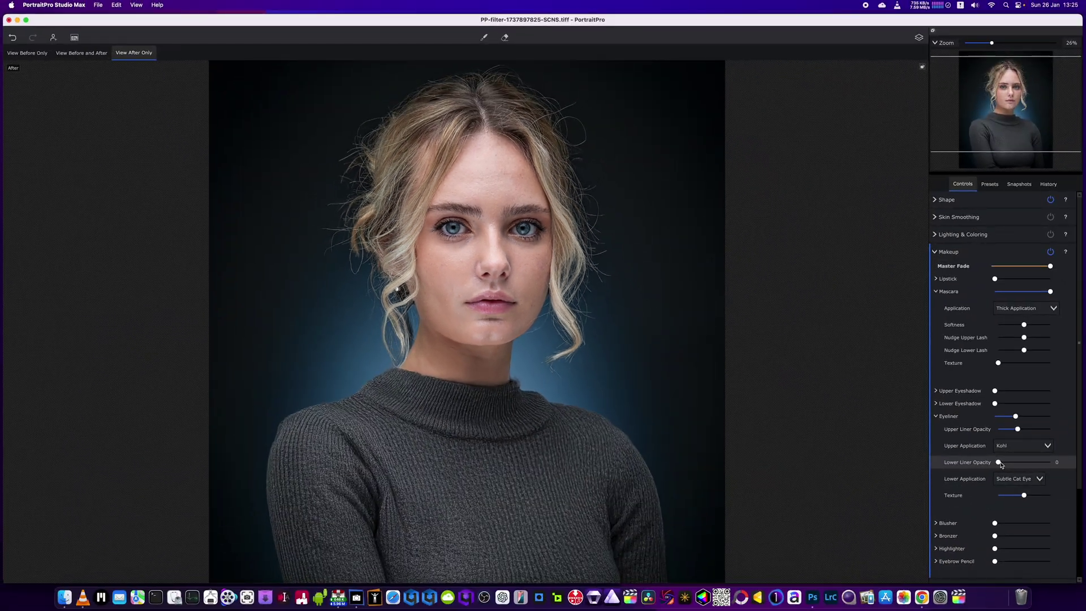
Add Kohl upper and Subtle Cat Eye lower eyeliner at about 40 opacity, and blusher for an Oval face at about 45.
left_click_drag(998, 462, 1021, 454)
scroll(989, 473, "down", 3)
scroll(1010, 476, "down", 3)
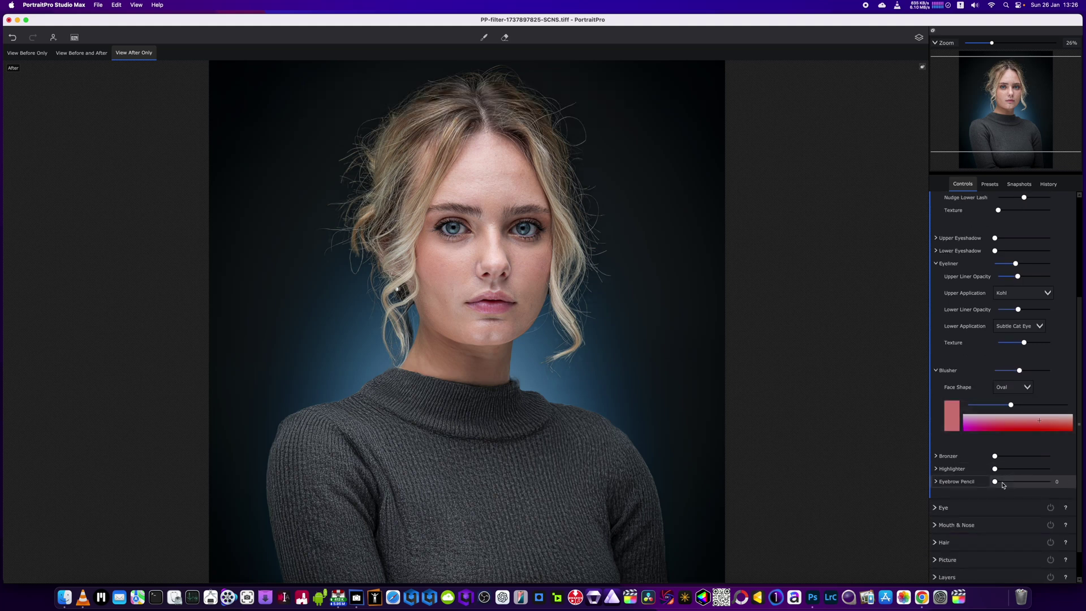
In the Eye adjustments, set Clean Eyes to about 60 and Whiten Eyes to about 20.
scroll(1003, 485, "down", 1)
left_click(1003, 483)
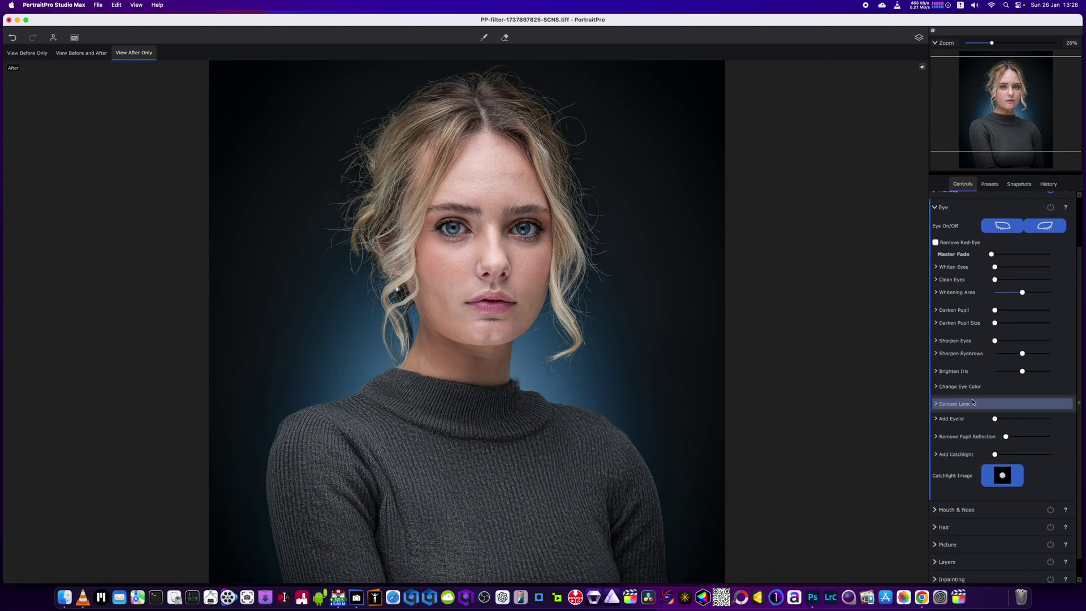
mouse_move(996, 280)
left_mouse_down()
mouse_move(1030, 285)
mouse_move(1005, 268)
left_mouse_up()
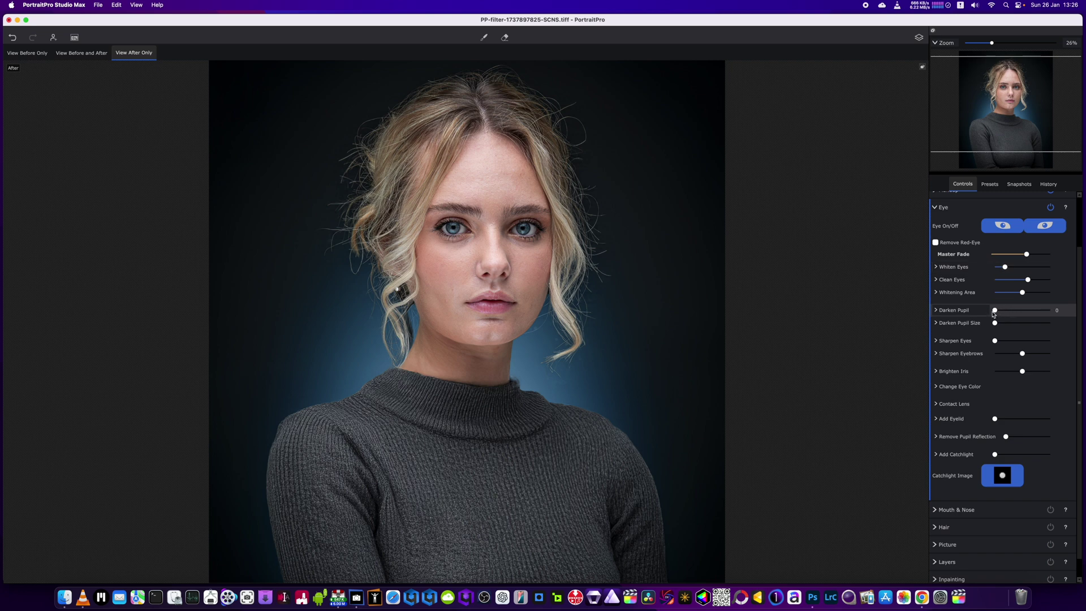
Darken the pupils, sharpen the eyes and brighten the irises slightly, each to about 20, keeping Add Eyelid at 0.
left_click_drag(994, 314, 1006, 344)
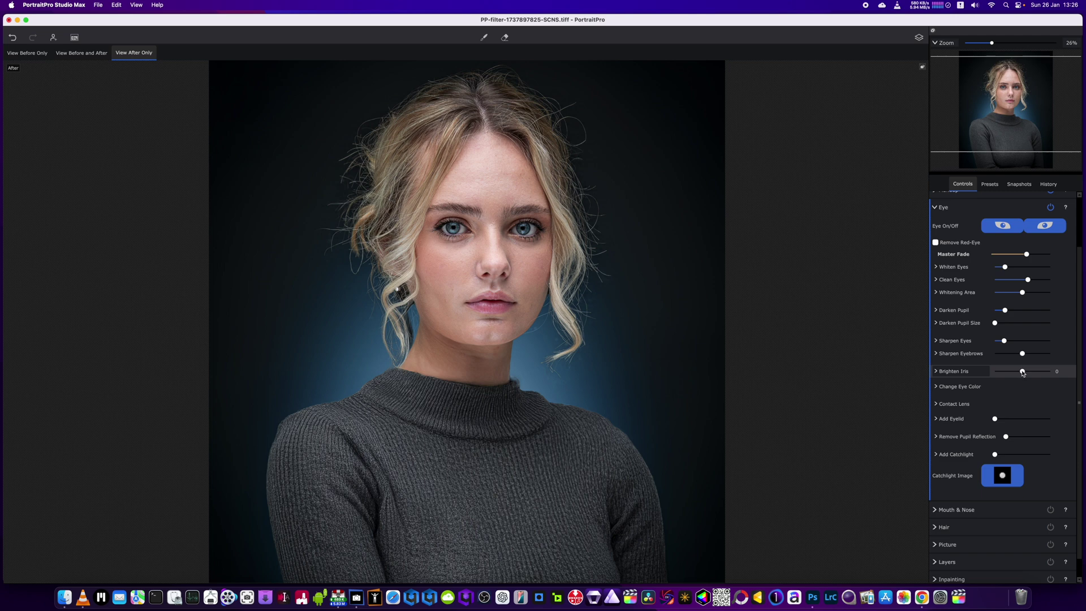
left_click_drag(1033, 373, 1030, 373)
scroll(996, 403, "down", 1)
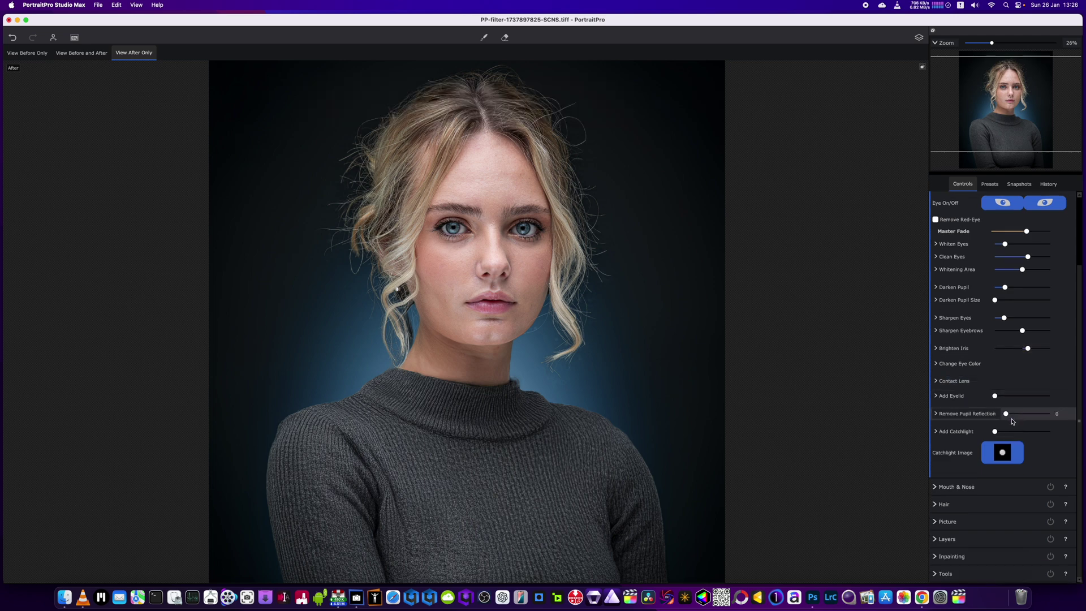
mouse_move(997, 400)
left_mouse_down()
mouse_move(1031, 400)
mouse_move(995, 400)
left_mouse_up()
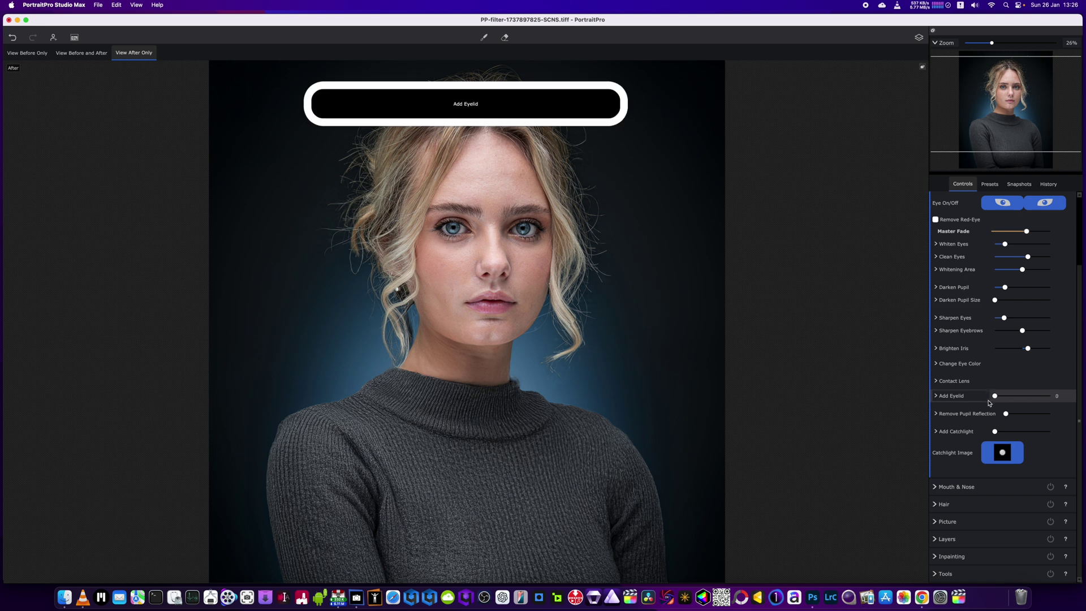
In the Mouth & Nose adjustments, set Moisten Lips to about 80, Nose Contrast to about 10 and Lip Saturation to about 60.
left_click(956, 487)
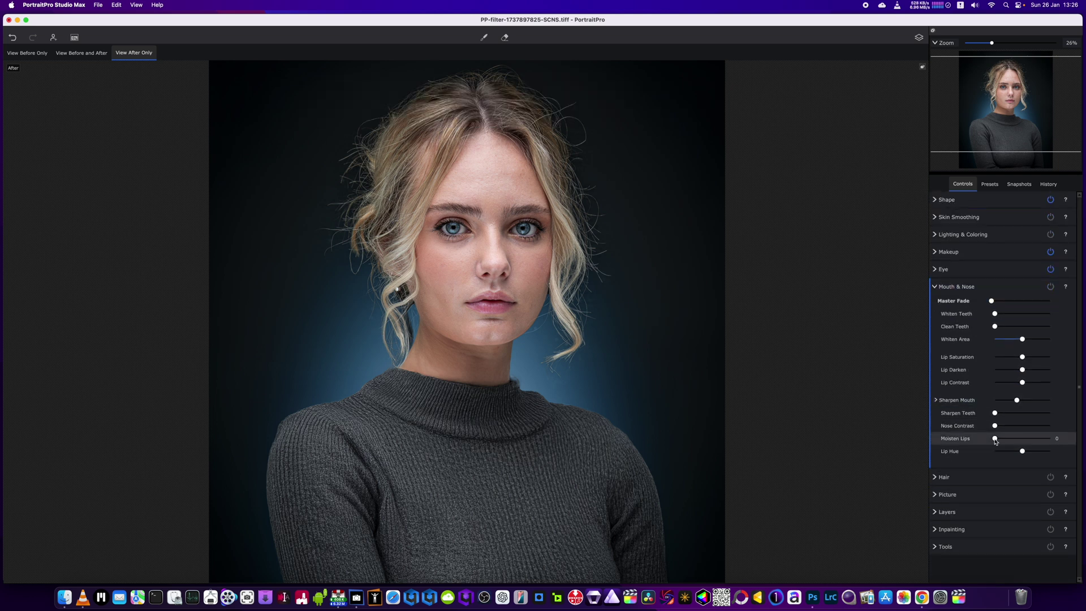
left_click_drag(996, 439, 1042, 440)
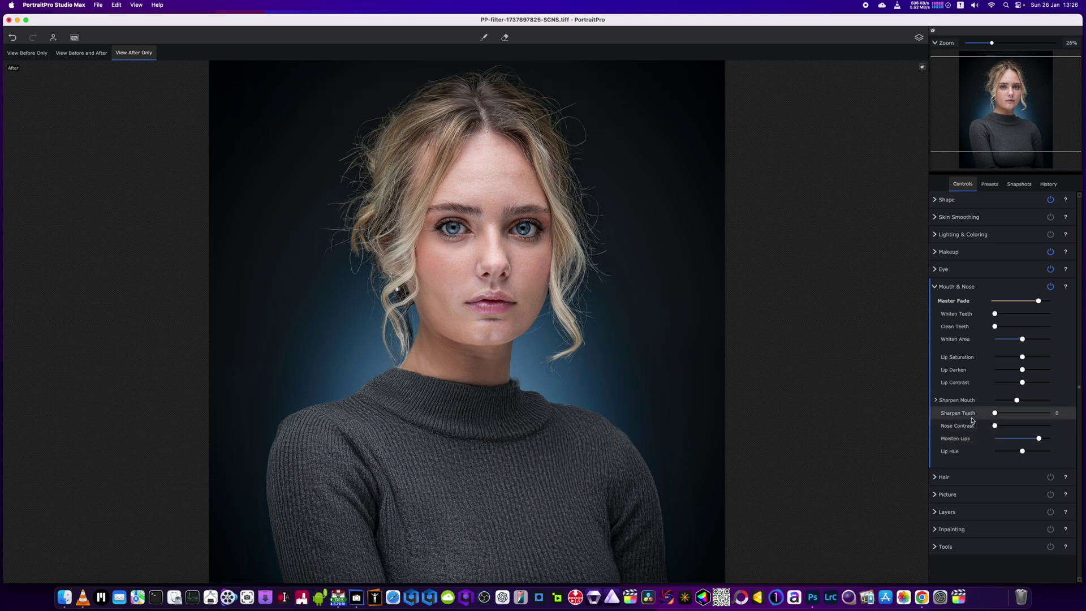
left_click_drag(995, 427, 1001, 430)
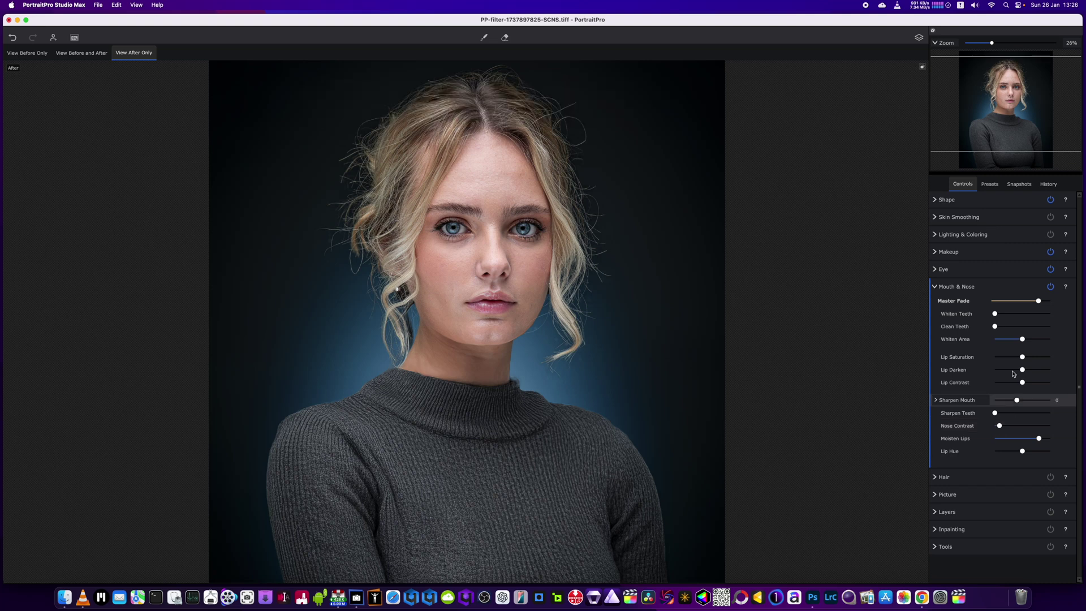
left_click_drag(1023, 358, 1039, 358)
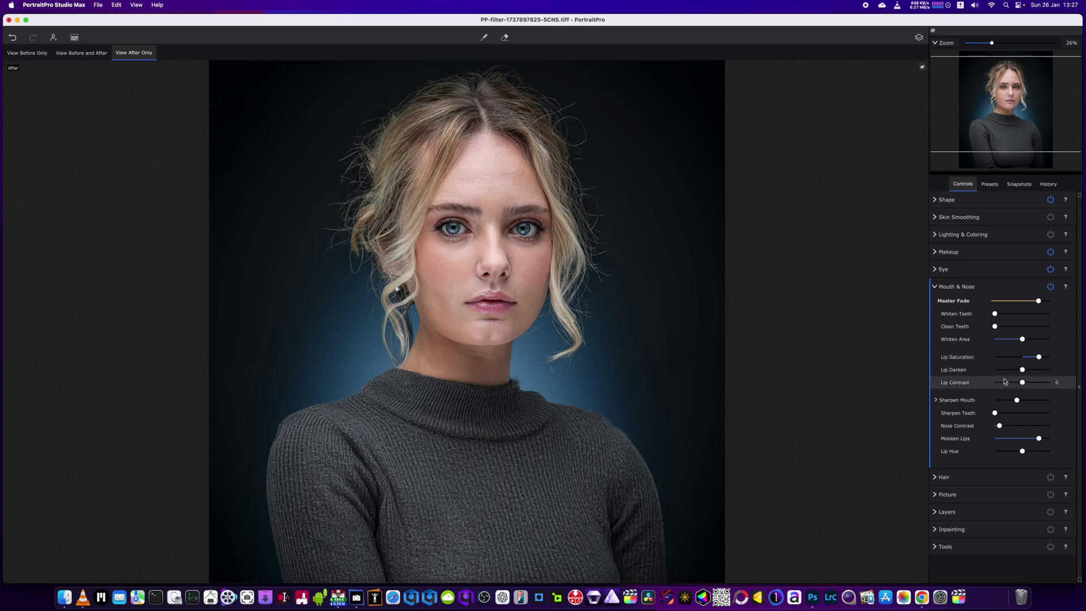
Cool the hair's Temperature slightly and set its Sharpen amount to about 13, leaving Shine at 0, and close the Hair adjustments.
left_click(962, 477)
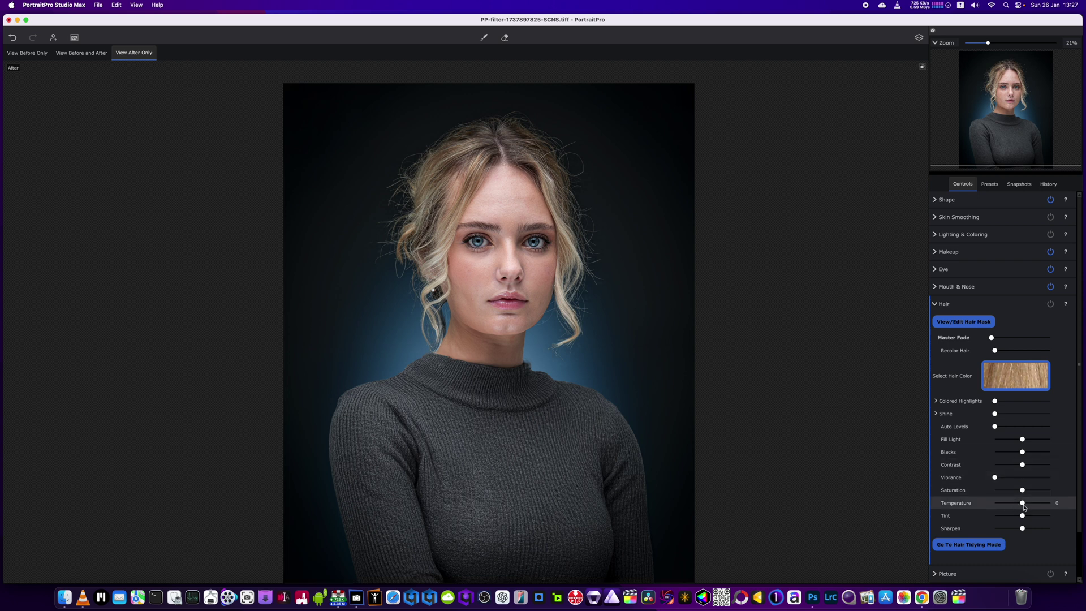
left_click_drag(1025, 507, 1017, 507)
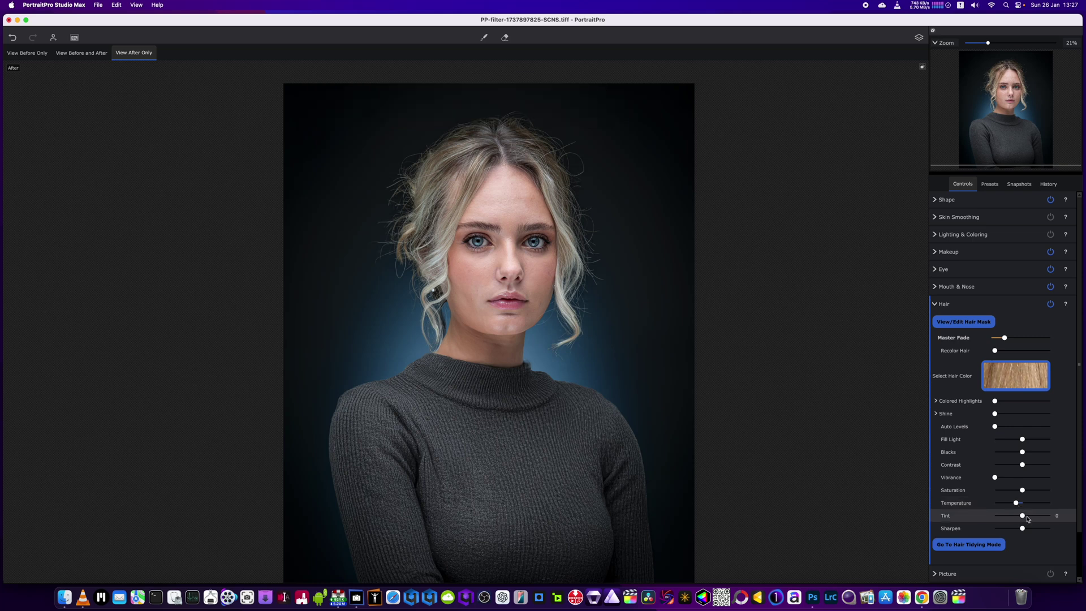
left_click_drag(1024, 530, 1030, 530)
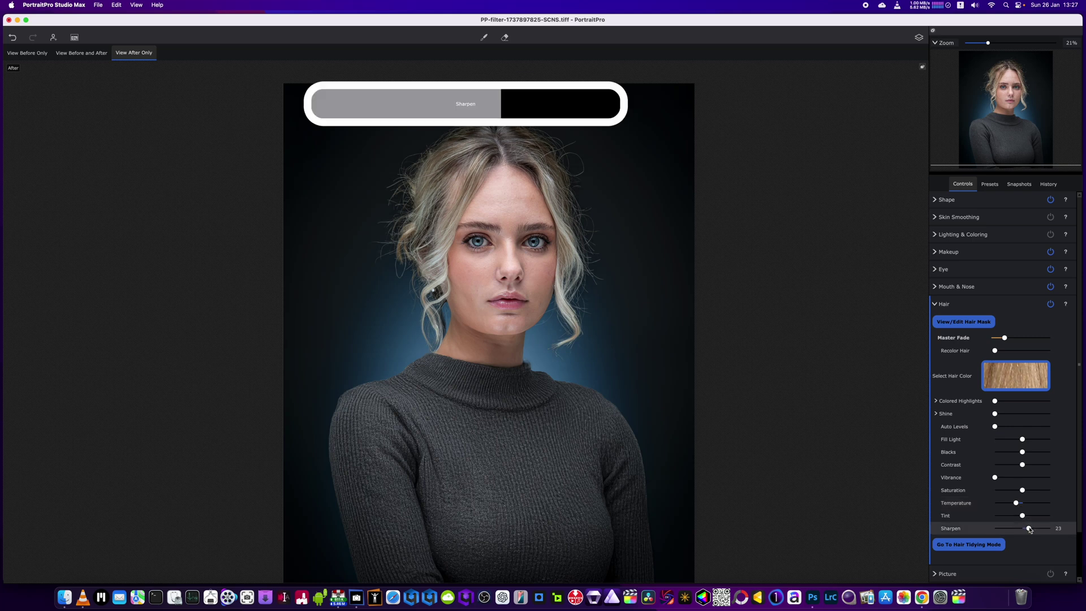
left_click_drag(1030, 530, 1026, 530)
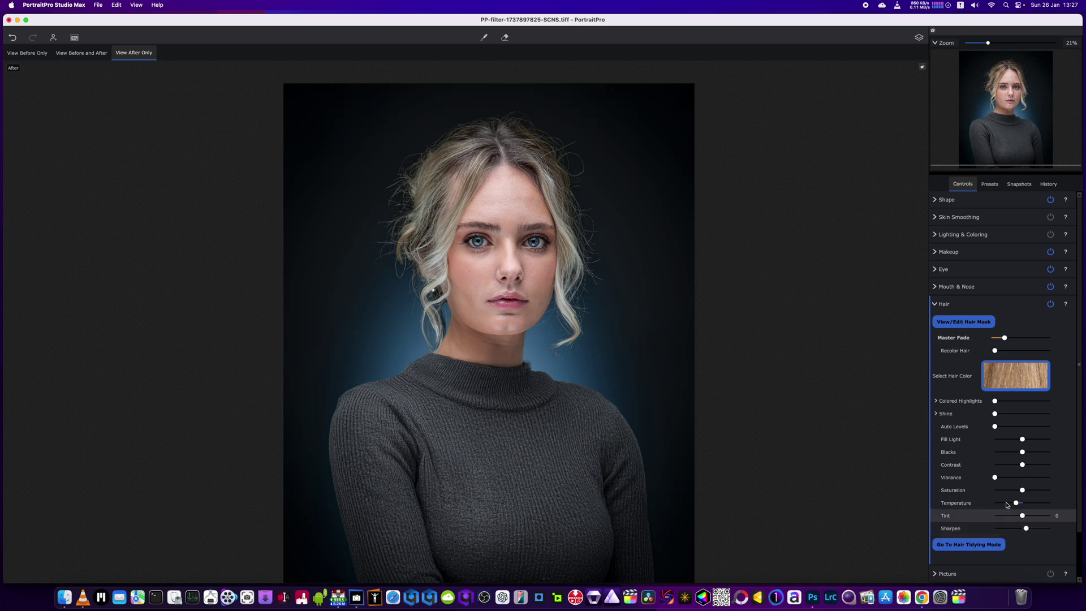
left_click(937, 415)
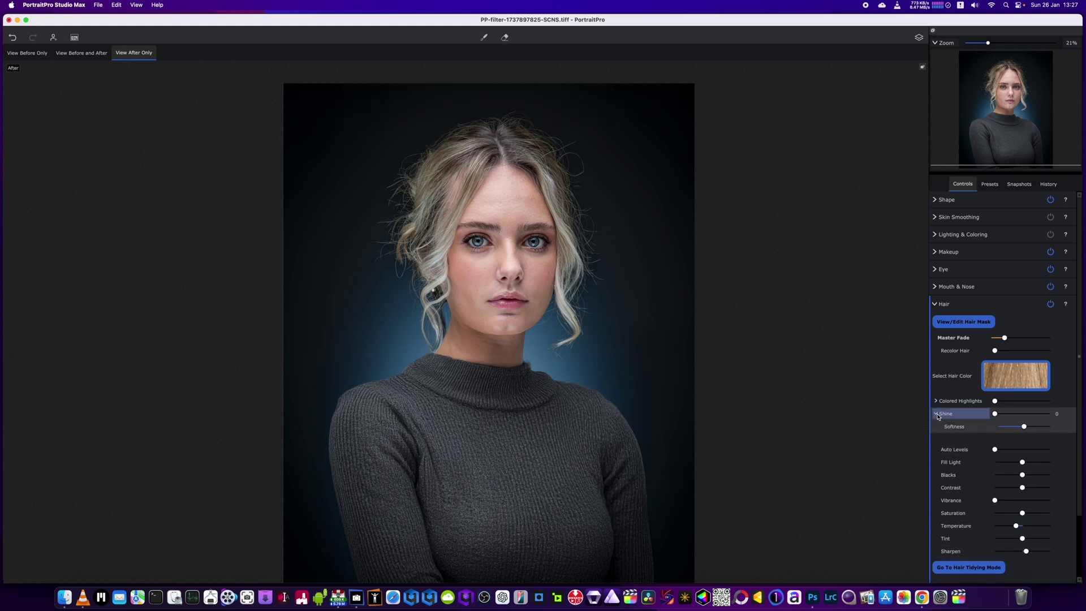
left_click(938, 415)
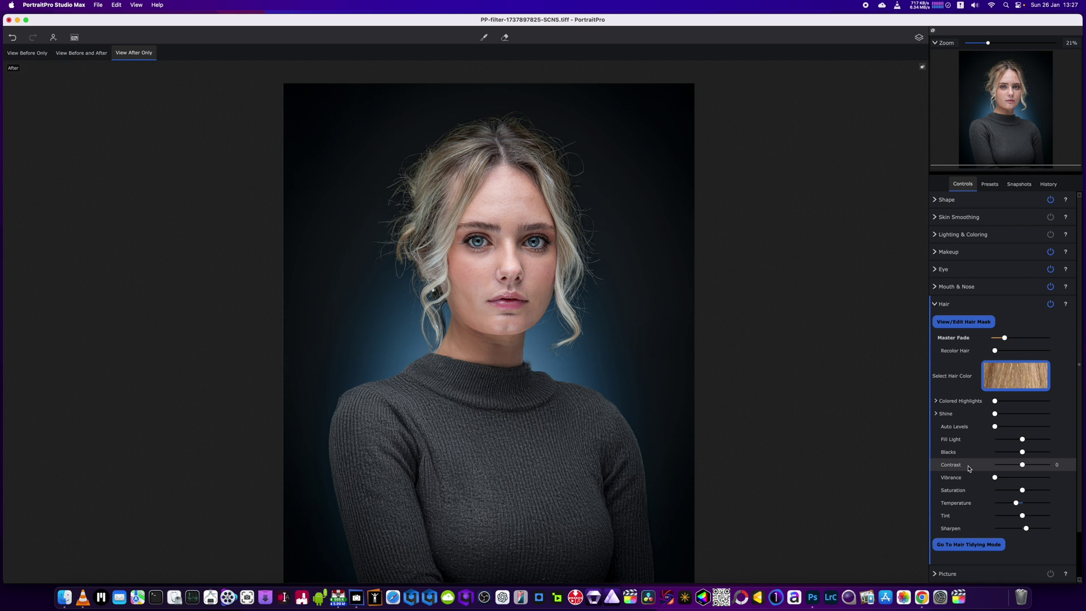
scroll(969, 469, "down", 3)
scroll(969, 469, "up", 3)
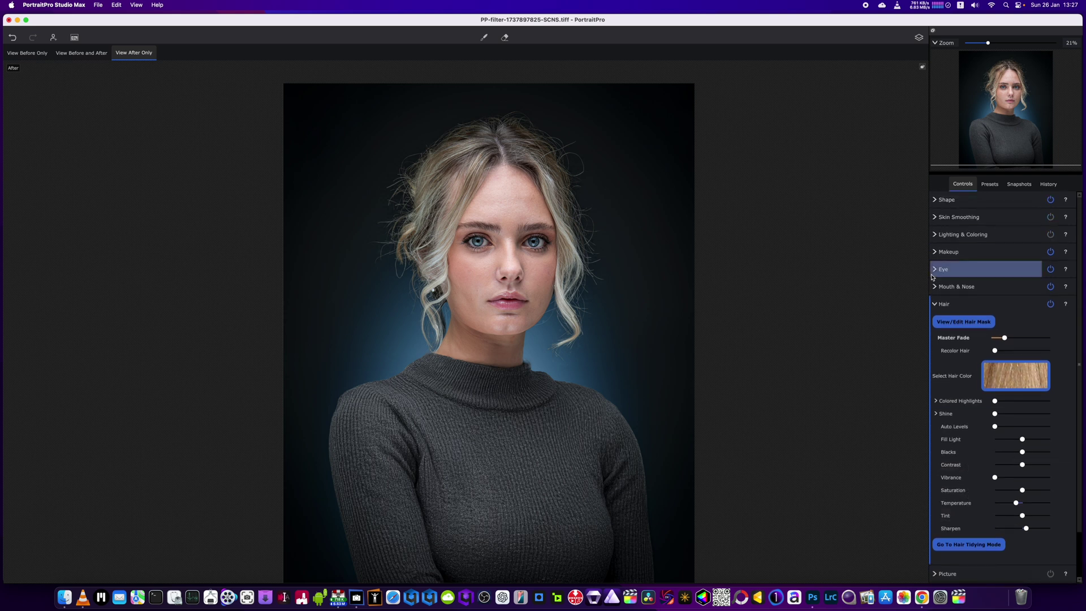
left_click(962, 304)
In the Lighting & Coloring adjustments, set Body Contrast to about 60 and Base Contrast to about 45, and shift the light slightly left of the face's centre.
scroll(646, 322, "down", 2)
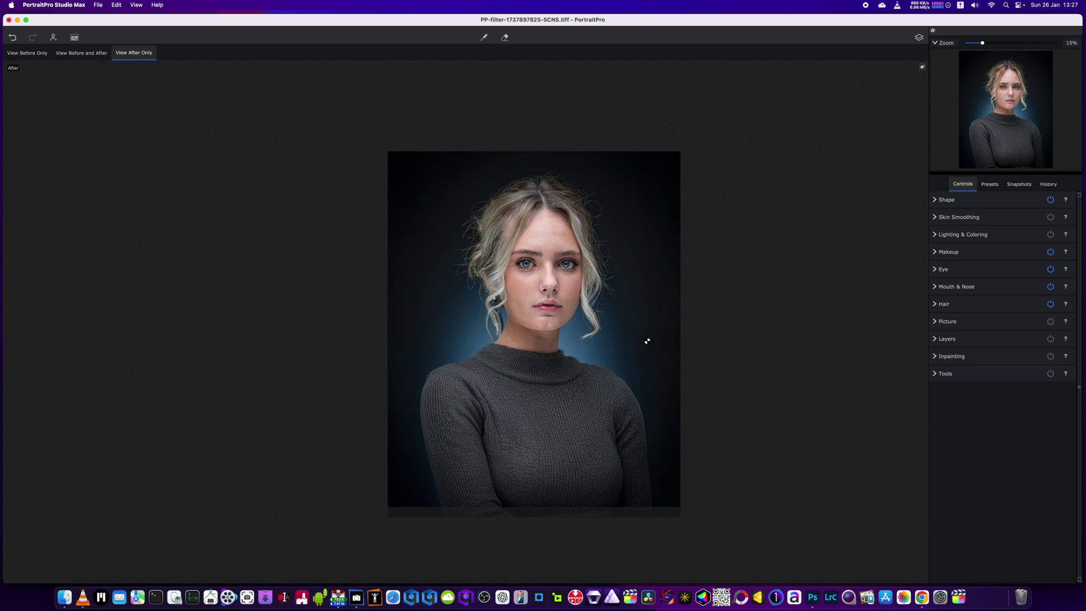
scroll(644, 348, "up", 2)
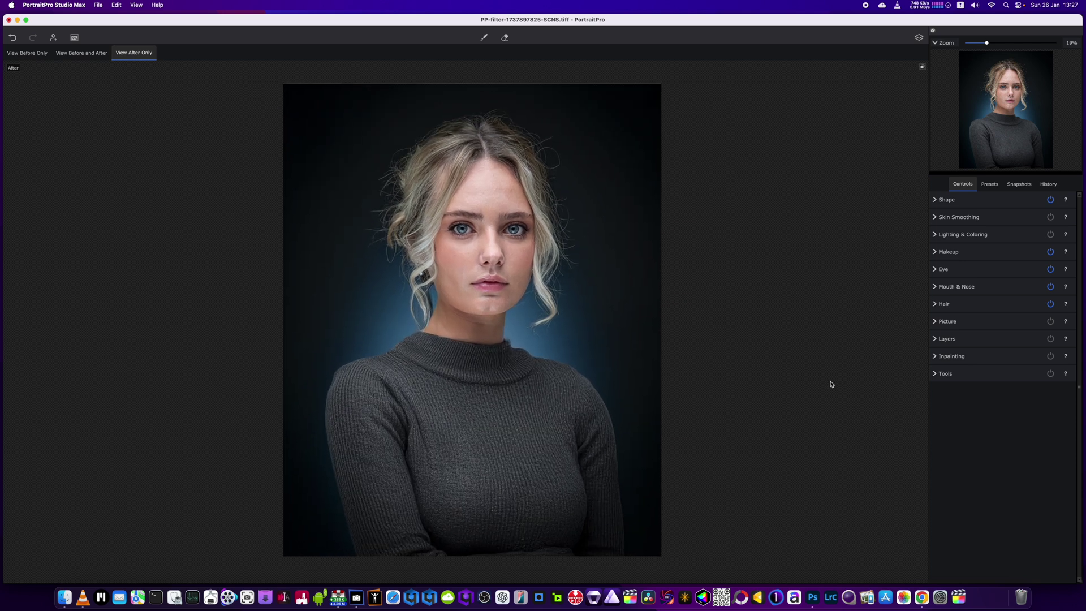
left_click(940, 237)
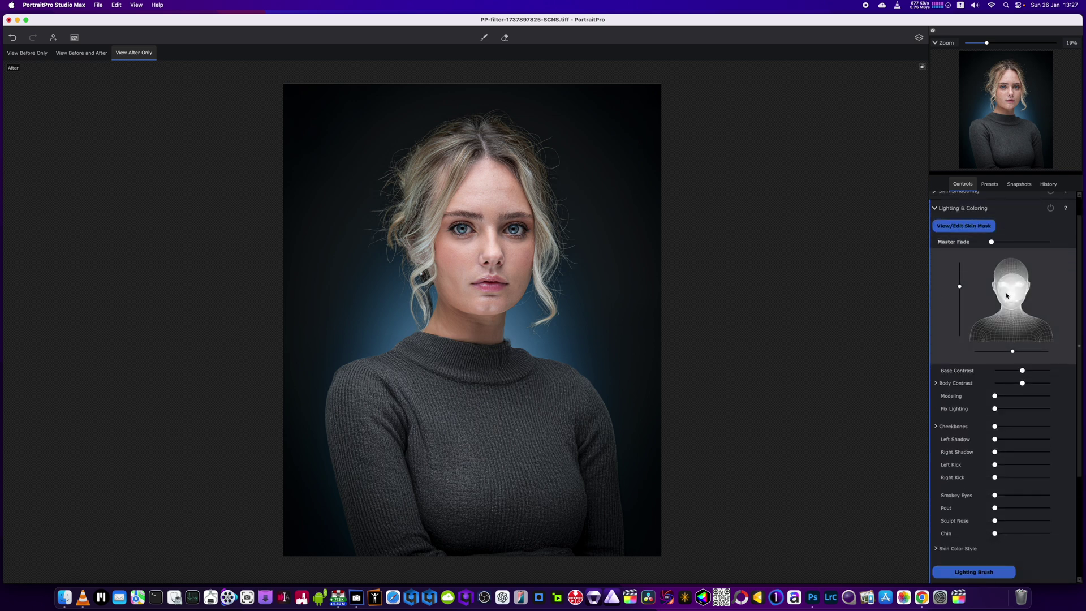
scroll(430, 254, "up", 3)
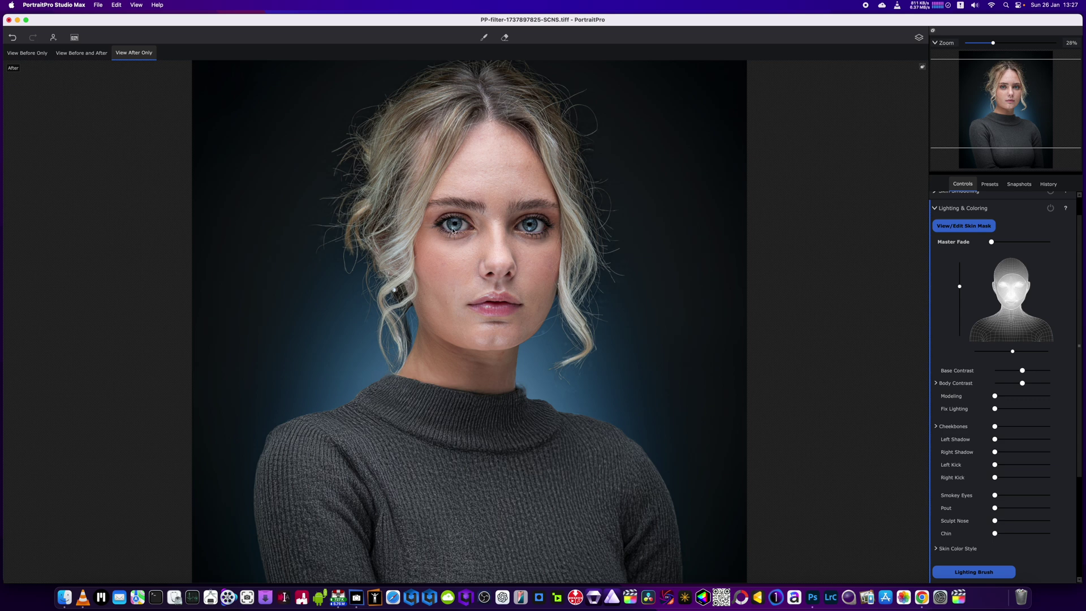
scroll(450, 229, "down", 2)
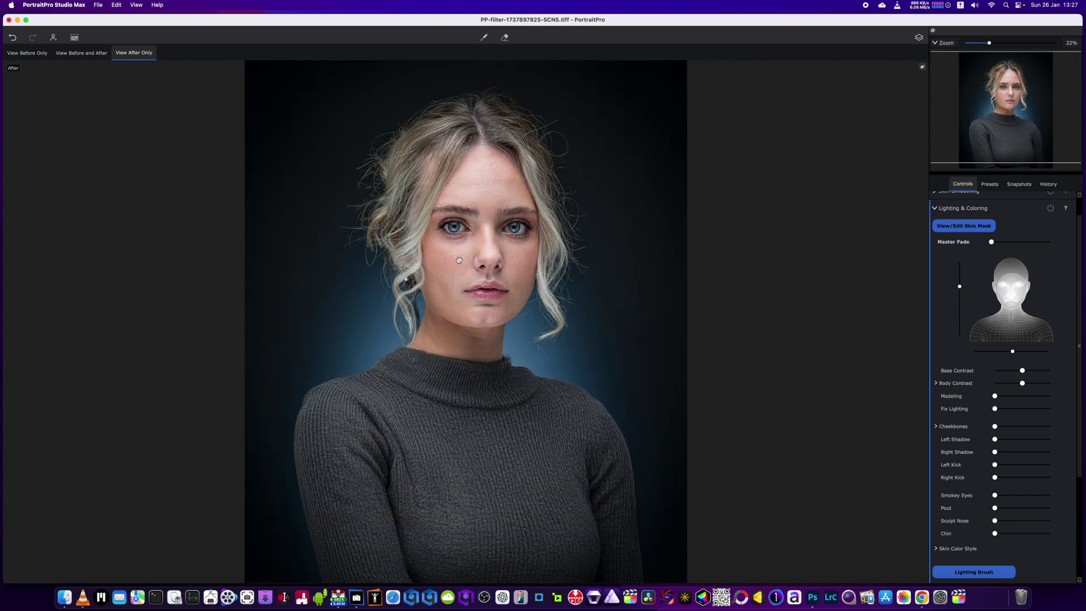
scroll(460, 263, "down", 2)
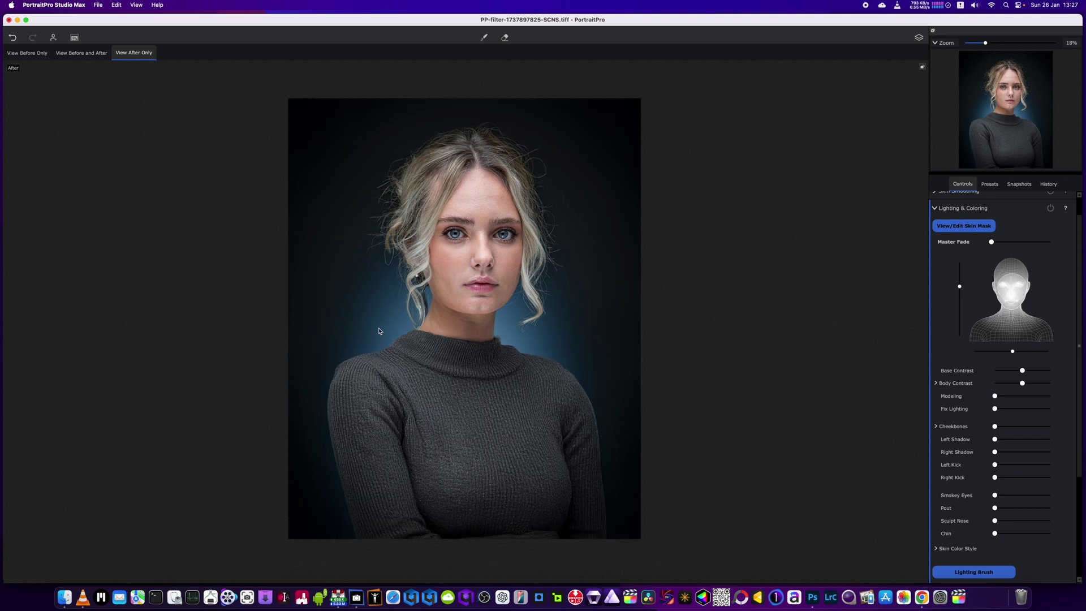
scroll(657, 404, "down", 2)
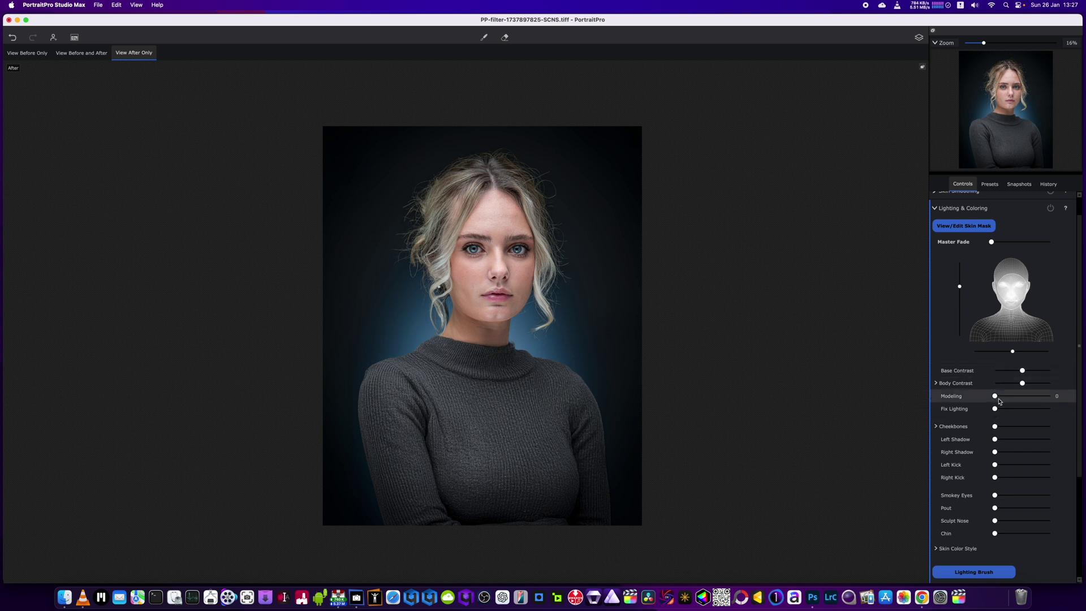
left_click_drag(1032, 388, 932, 381)
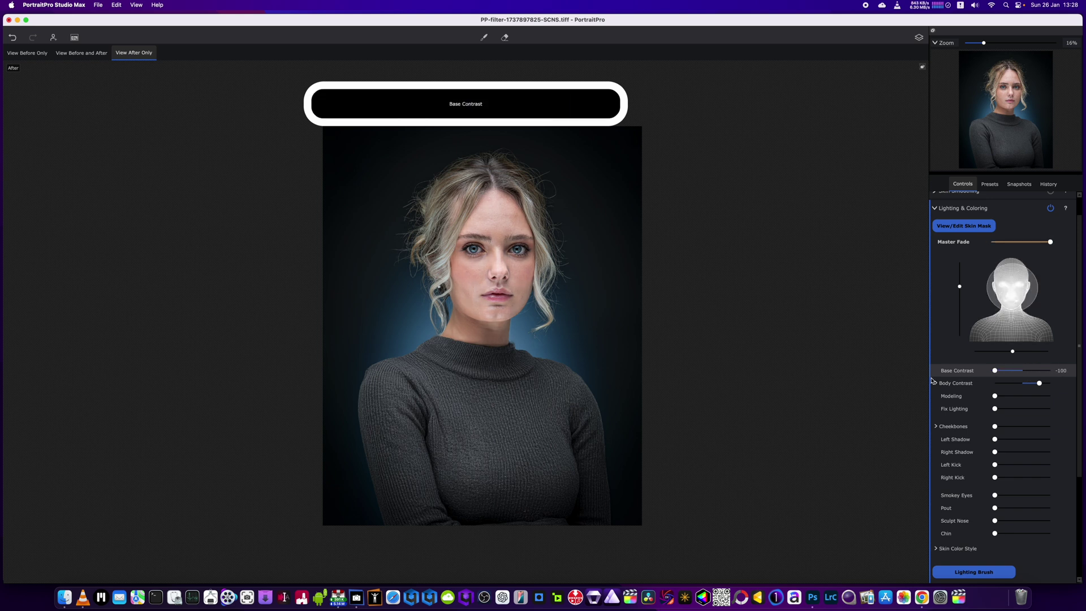
mouse_move(1039, 378)
left_mouse_down()
mouse_move(1018, 379)
mouse_move(1047, 379)
left_mouse_up()
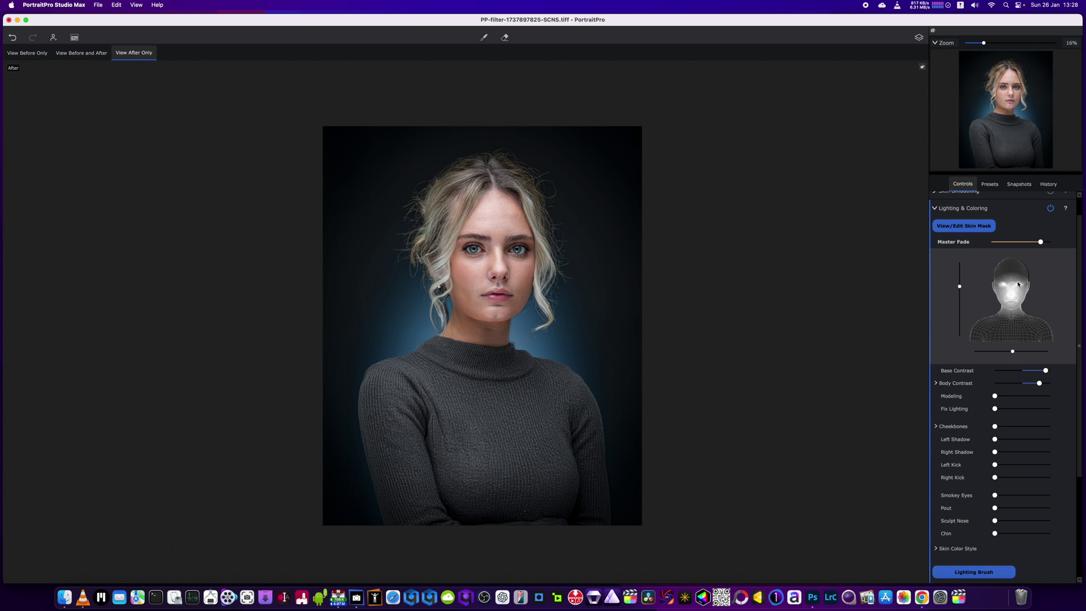
mouse_move(1013, 294)
left_mouse_down()
mouse_move(1072, 292)
mouse_move(1009, 289)
left_mouse_up()
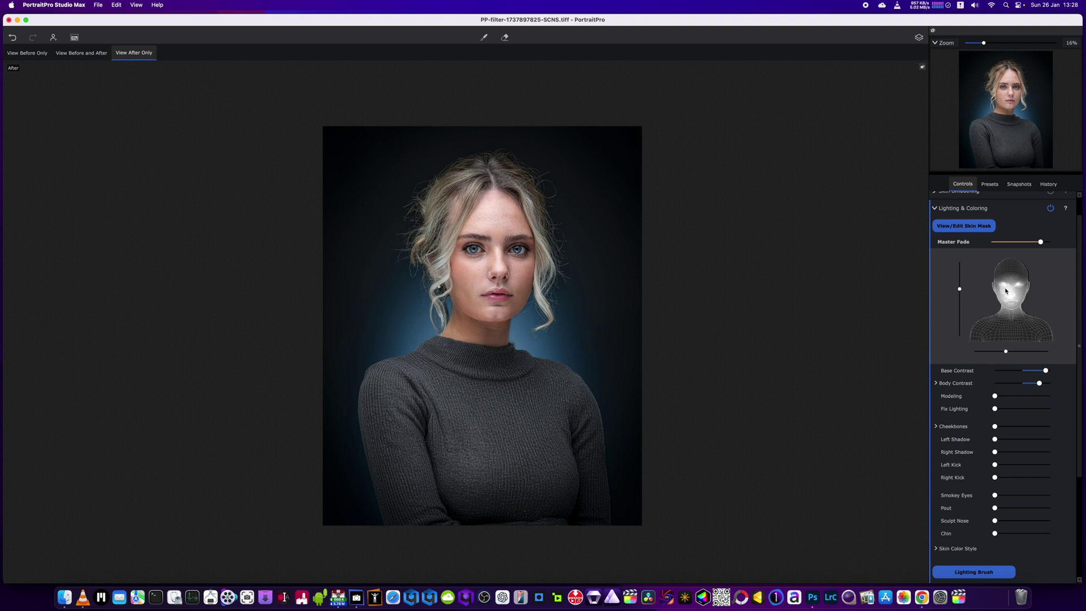
left_click_drag(1008, 355, 1036, 374)
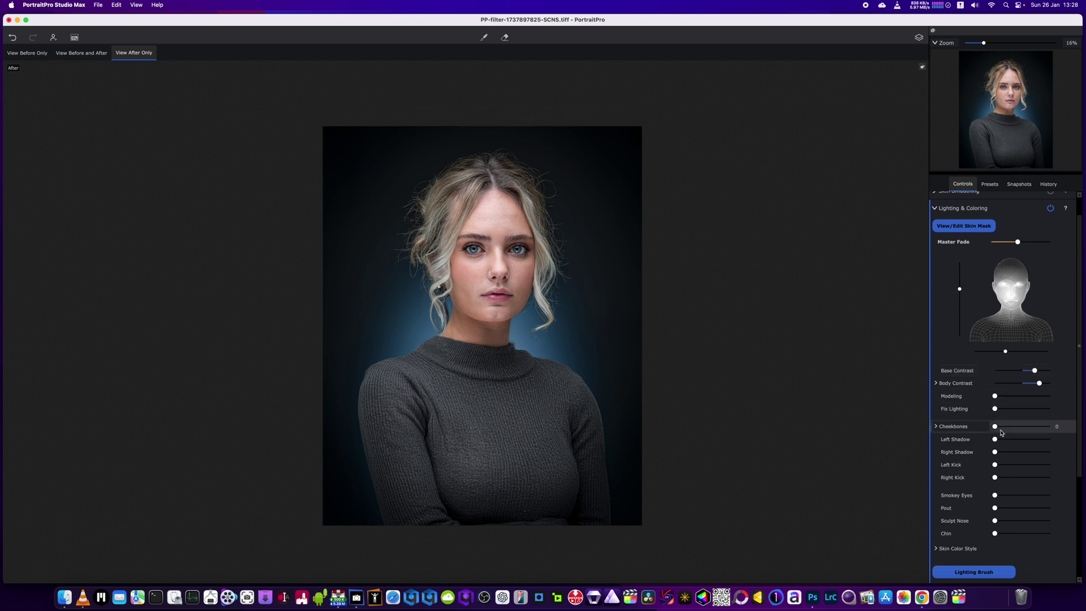
Set Cheekbones to 73, Left Shadow to about 15, Right Shadow to about 35 and Left Kick to about 10.
left_click_drag(1000, 431, 1031, 431)
scroll(527, 274, "up", 3)
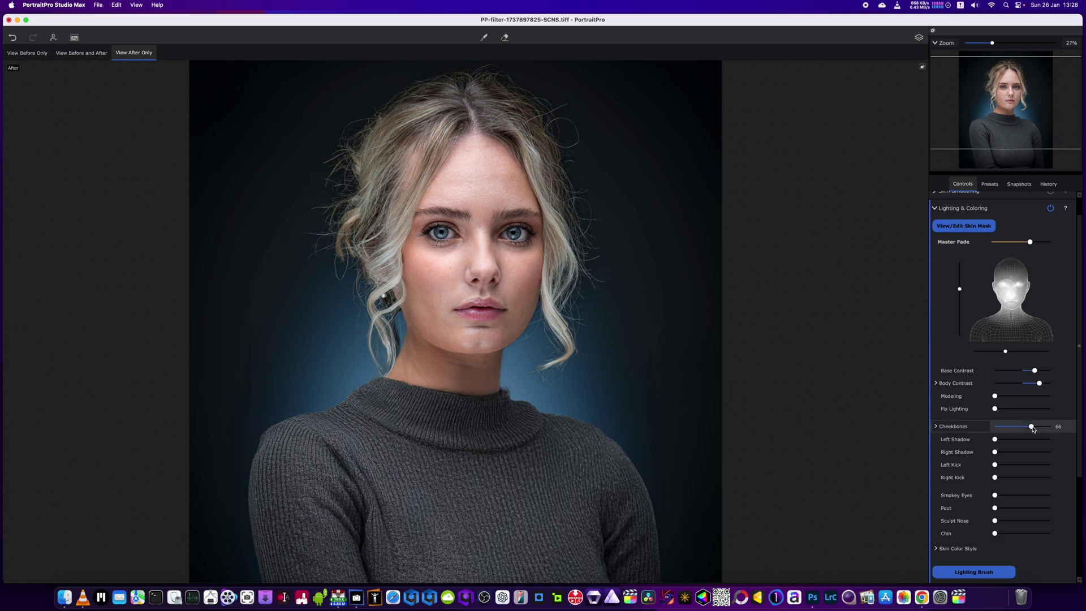
mouse_move(1031, 429)
left_mouse_down()
mouse_move(997, 431)
mouse_move(1038, 432)
left_mouse_up()
scroll(724, 426, "down", 3)
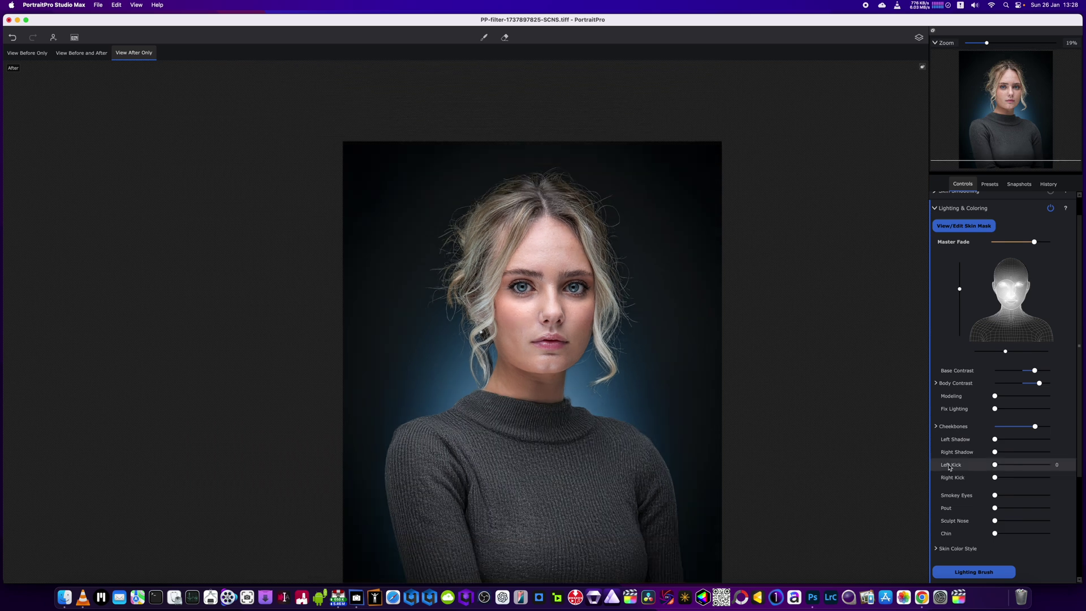
mouse_move(995, 443)
left_mouse_down()
mouse_move(1013, 445)
mouse_move(1004, 445)
left_mouse_up()
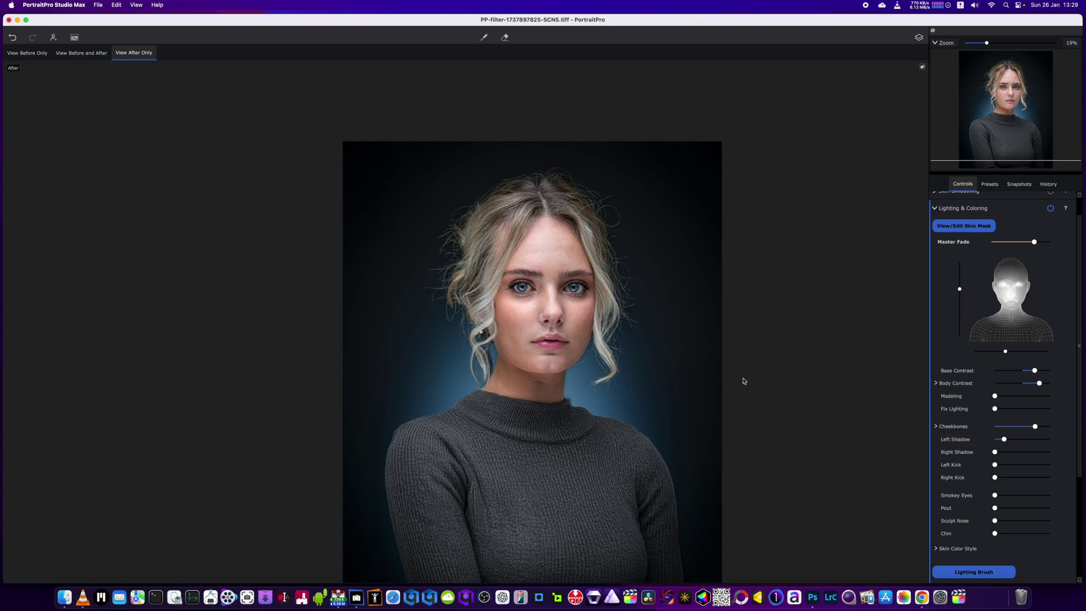
mouse_move(995, 452)
left_mouse_down()
mouse_move(1020, 456)
mouse_move(1002, 469)
left_mouse_up()
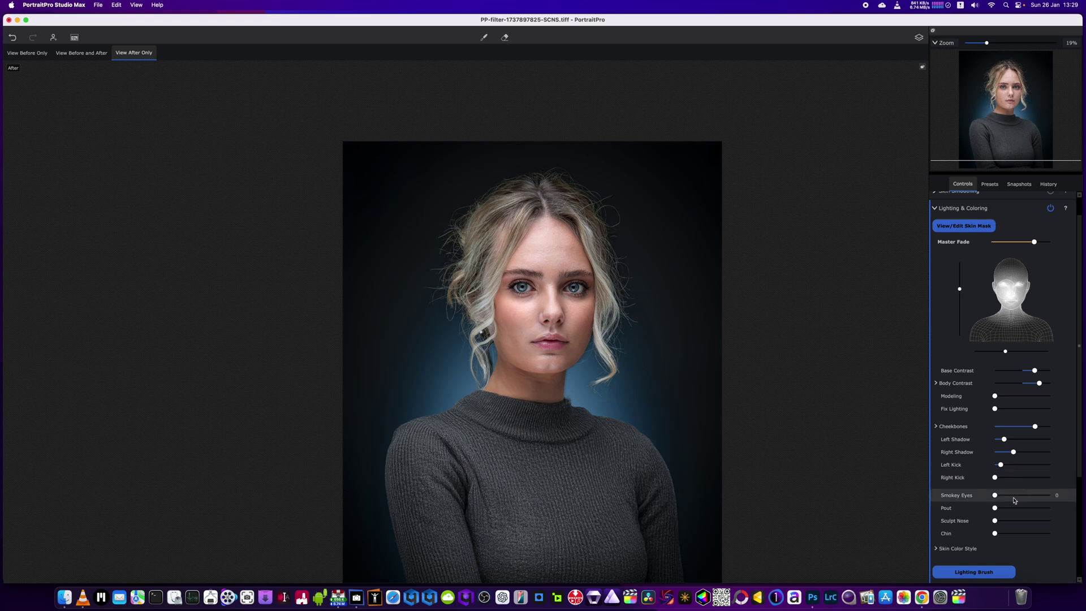
Set Smokey Eyes to about 51, and Pout and Sculpt Nose to just under 40 each.
left_click_drag(998, 497, 1025, 497)
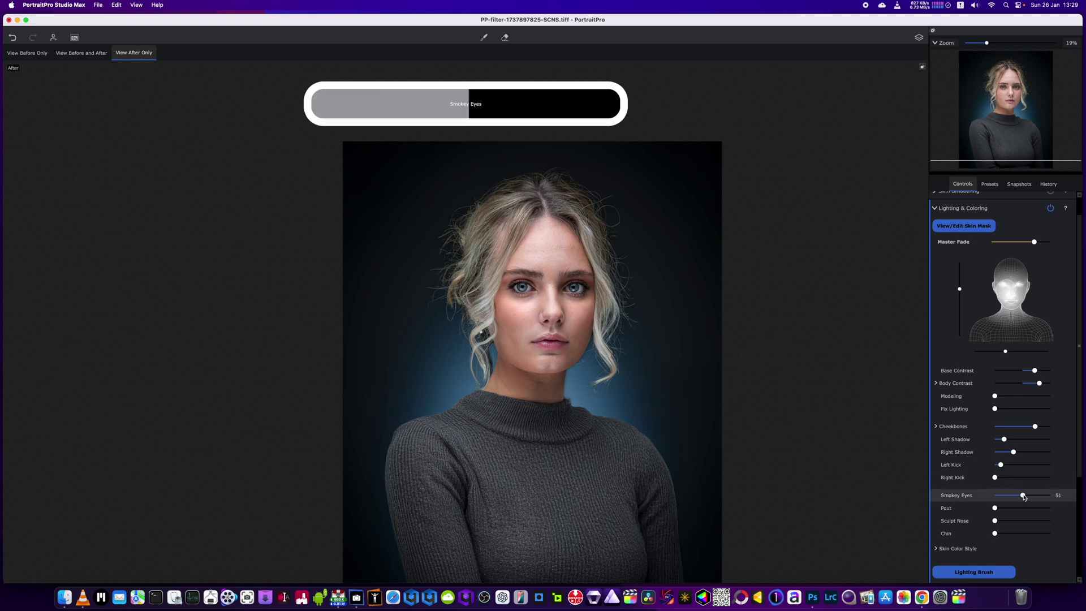
scroll(552, 374, "down", 3)
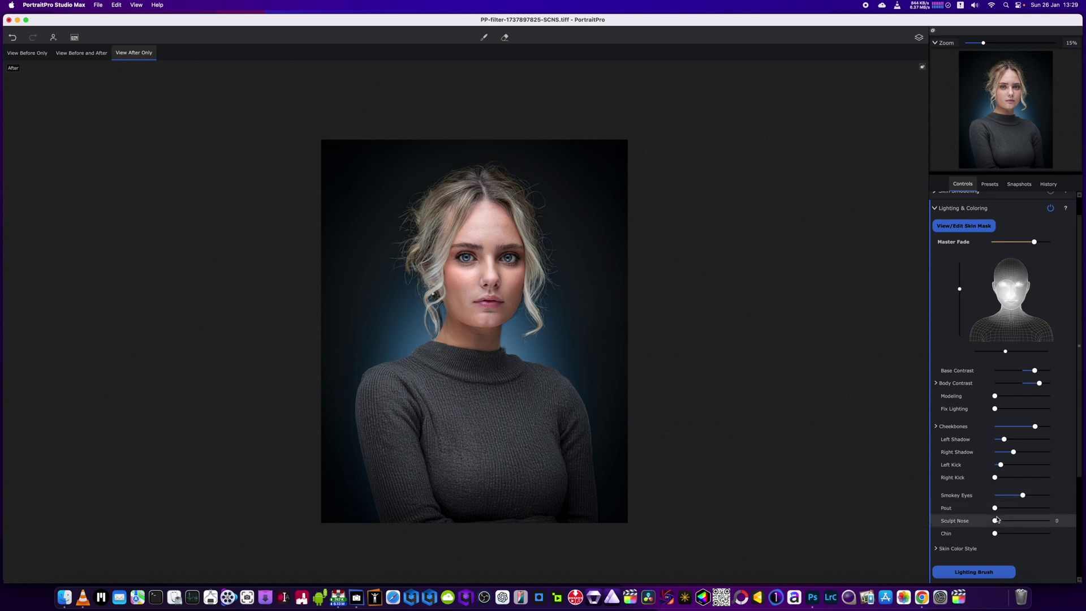
mouse_move(995, 510)
left_mouse_down()
mouse_move(1029, 512)
mouse_move(999, 521)
left_mouse_up()
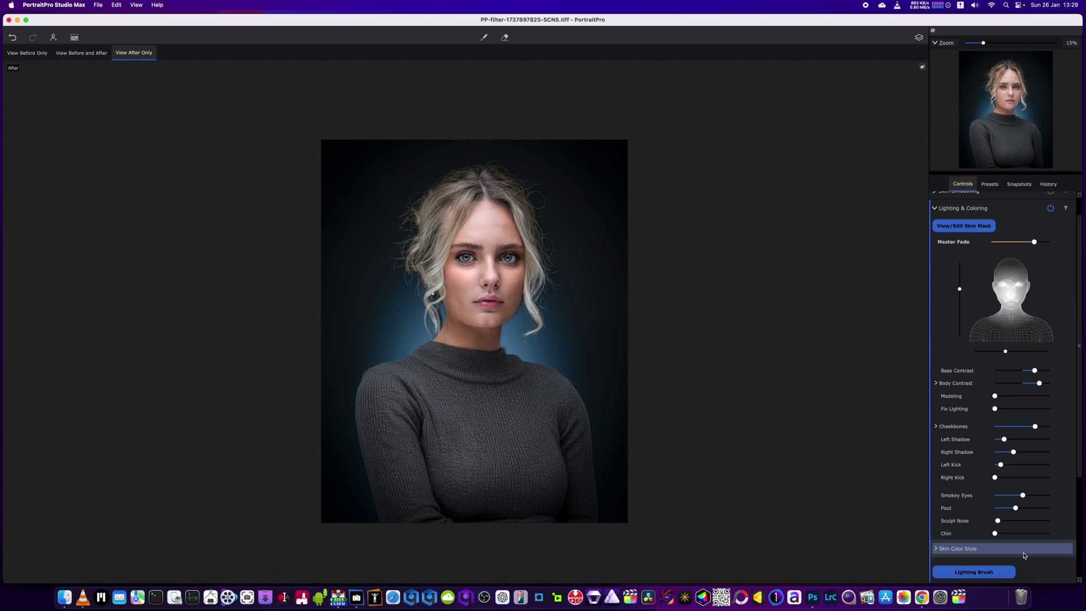
left_click_drag(999, 521, 1016, 522)
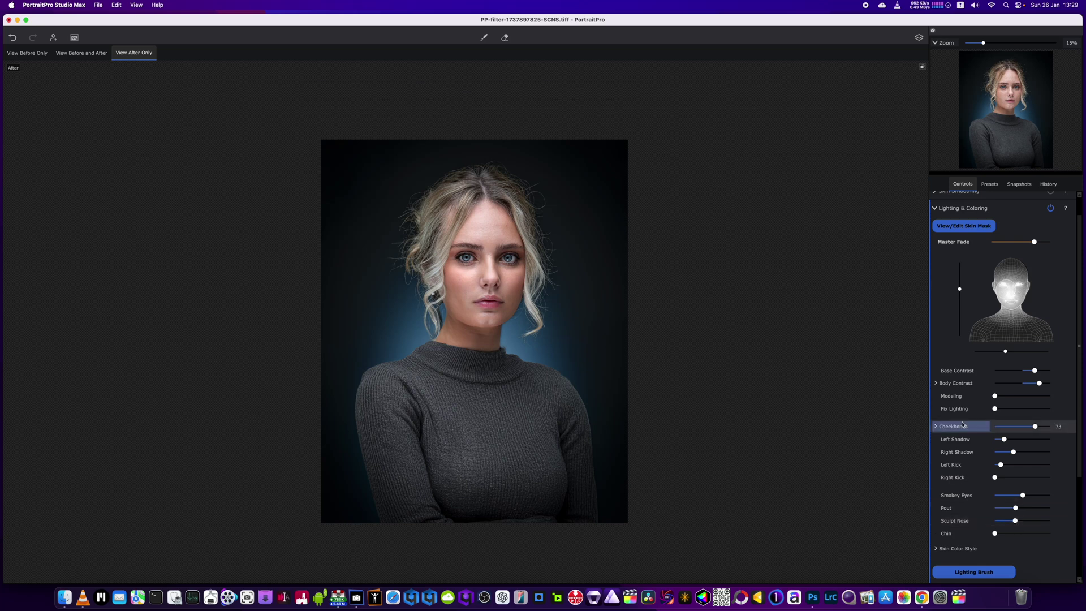
Move the light source to just beyond the left side of the model head, set Modeling to about 38 and close the Lighting & Coloring adjustments.
scroll(527, 379, "down", 2)
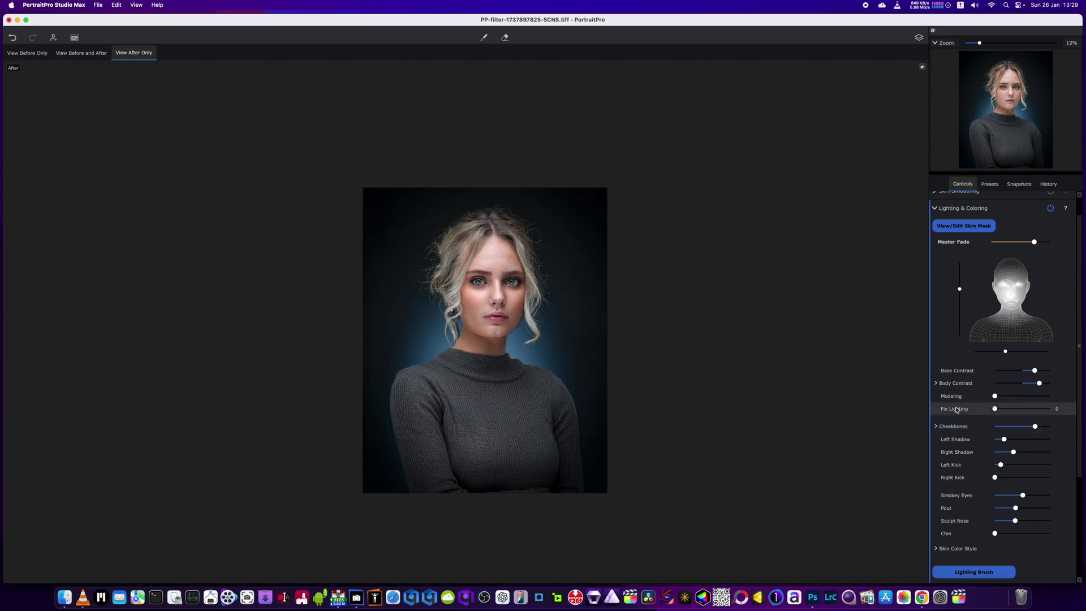
left_click_drag(993, 290, 984, 291)
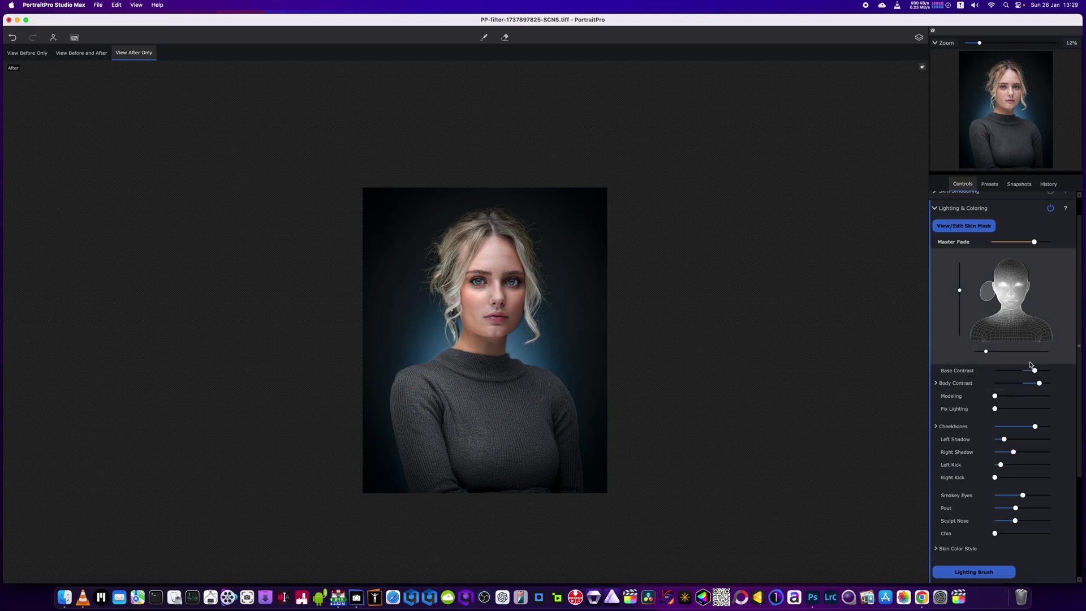
mouse_move(1034, 372)
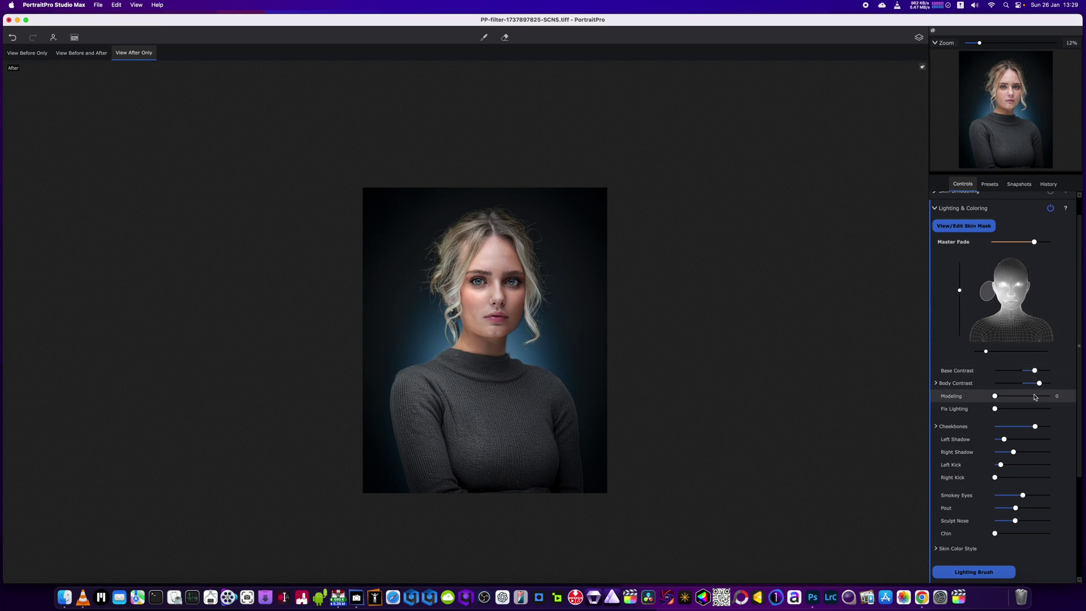
left_click_drag(995, 398, 1017, 402)
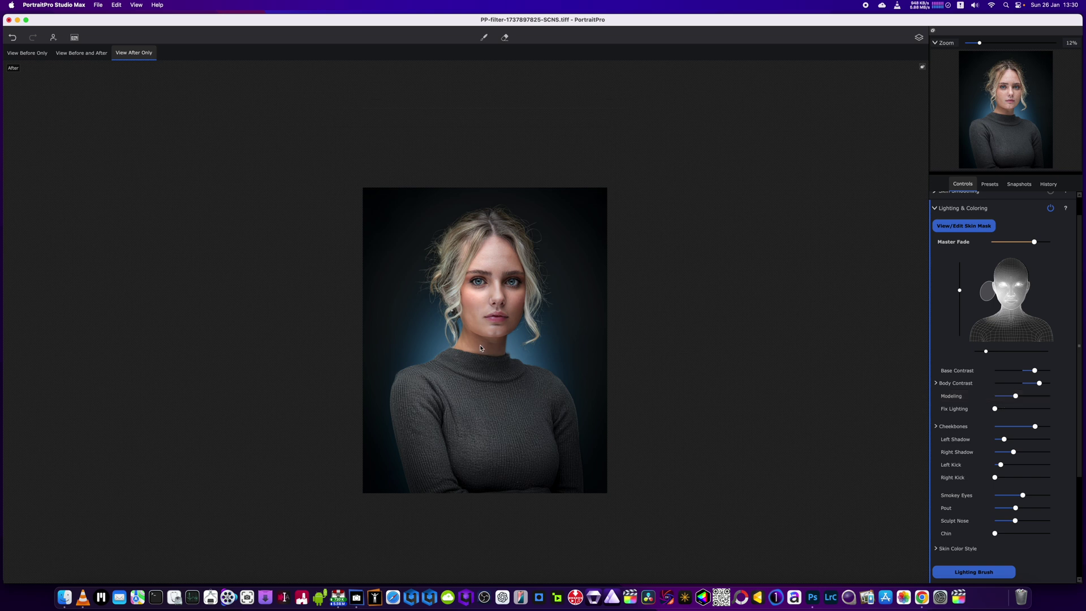
scroll(481, 347, "up", 2)
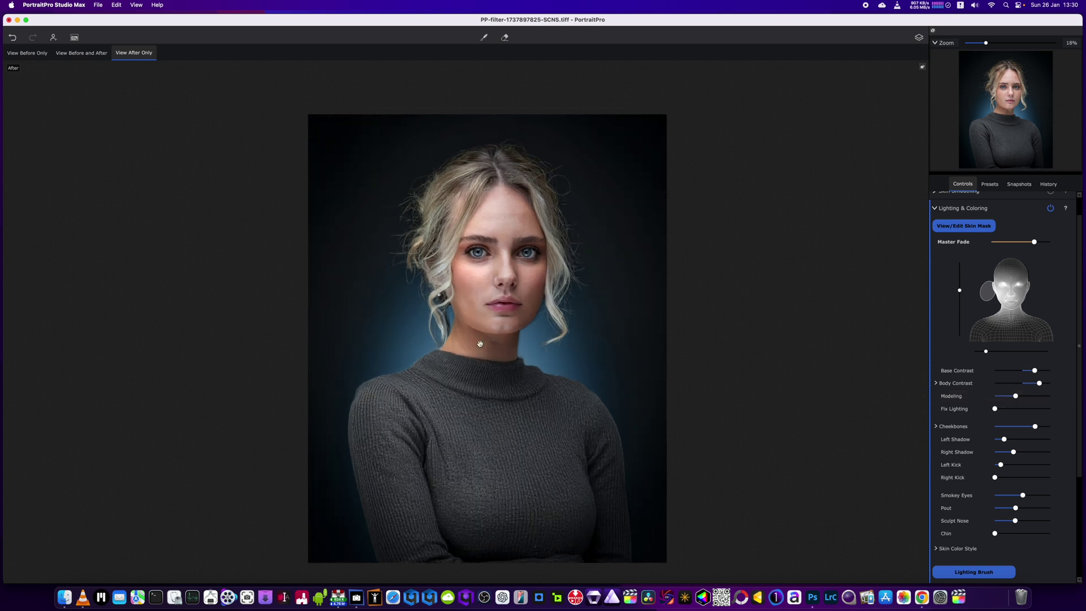
scroll(939, 237, "up", 1)
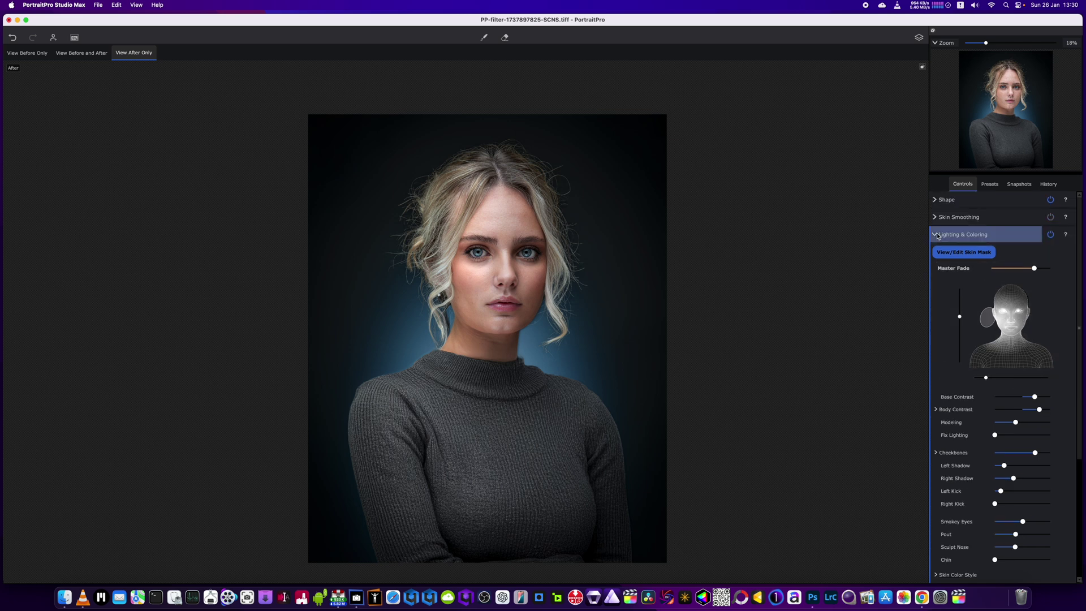
left_click(934, 236)
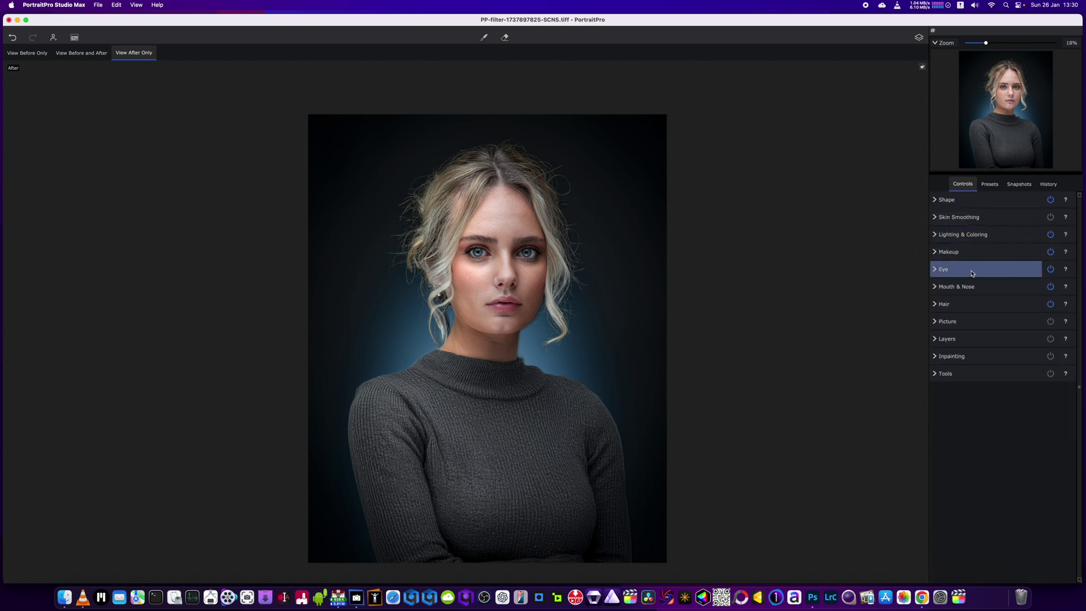
In the Eye adjustments, raise Sharpen Eyes to about 33 and Brighten Iris to about 30.
left_click(944, 273)
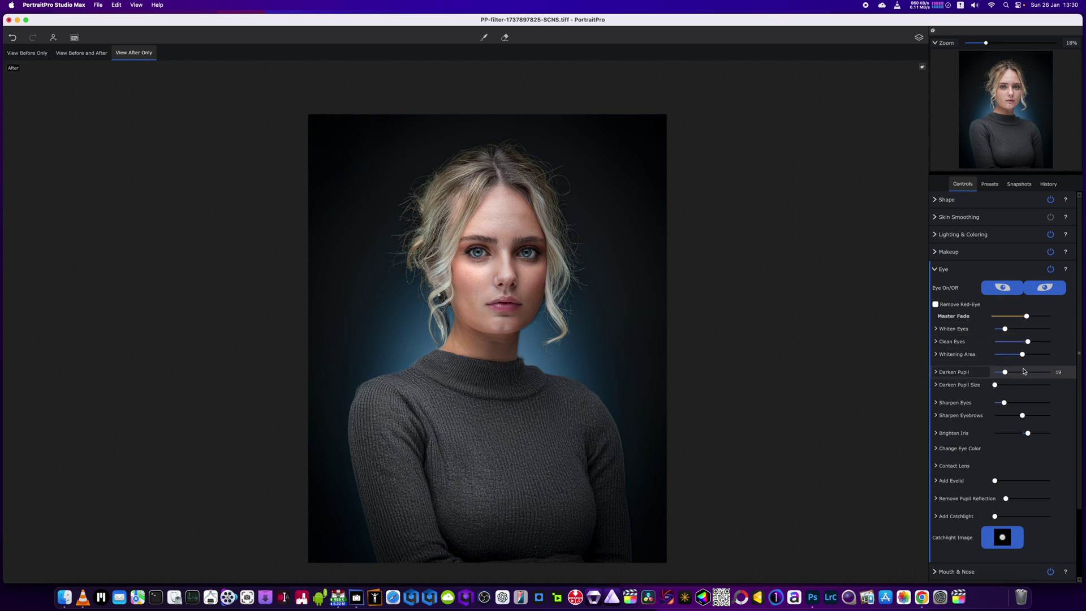
left_click_drag(1007, 405, 1032, 437)
scroll(529, 316, "down", 2)
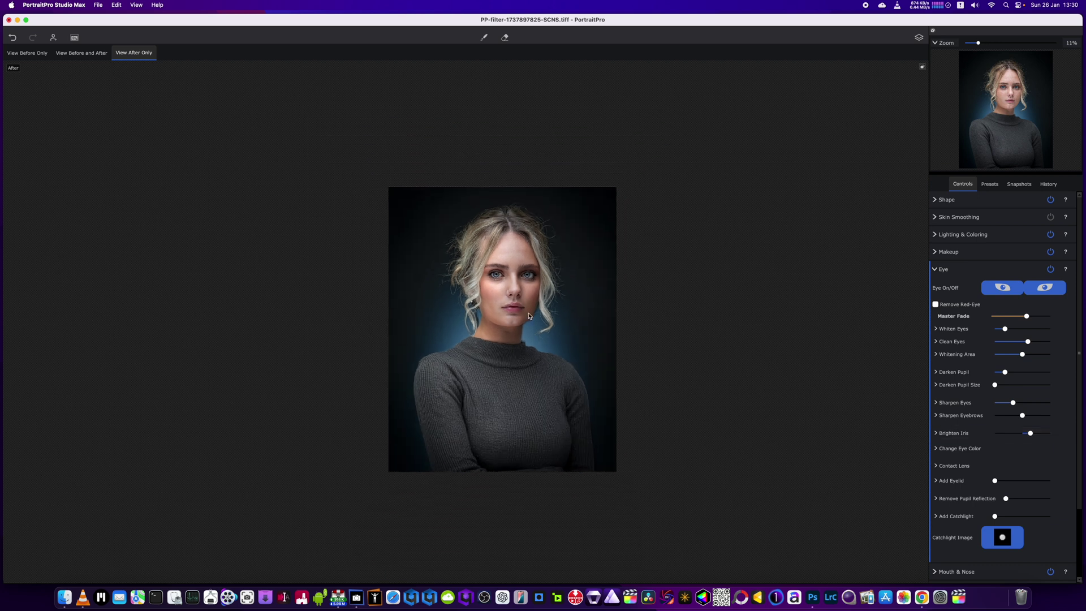
scroll(528, 312, "up", 3)
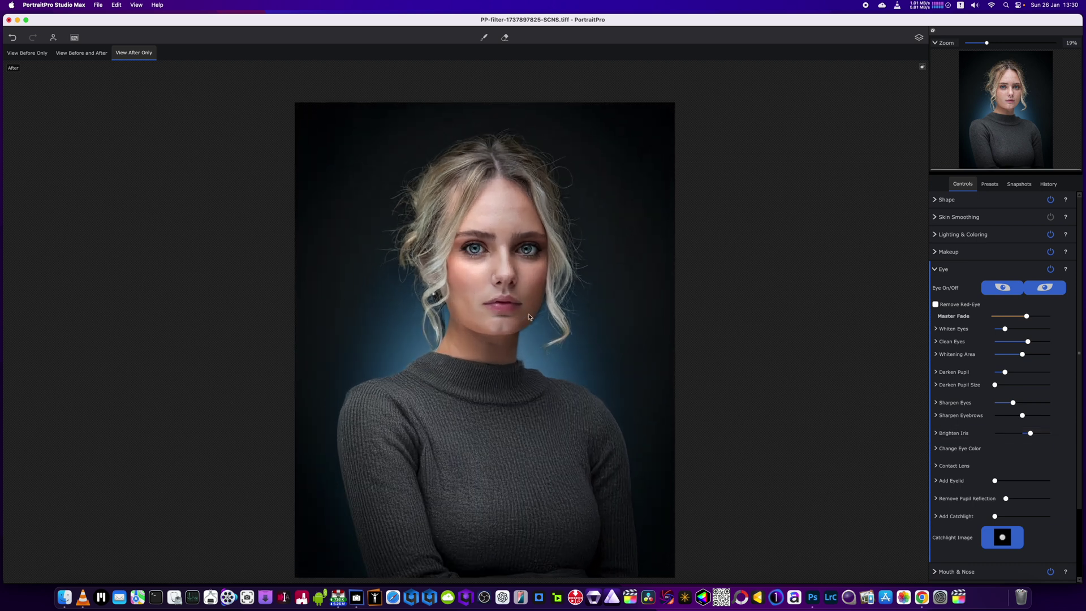
Finish the PortraitPro retouch, return to the portrait in Photoshop and inspect it close up.
left_click(76, 38)
key("super+Tab")
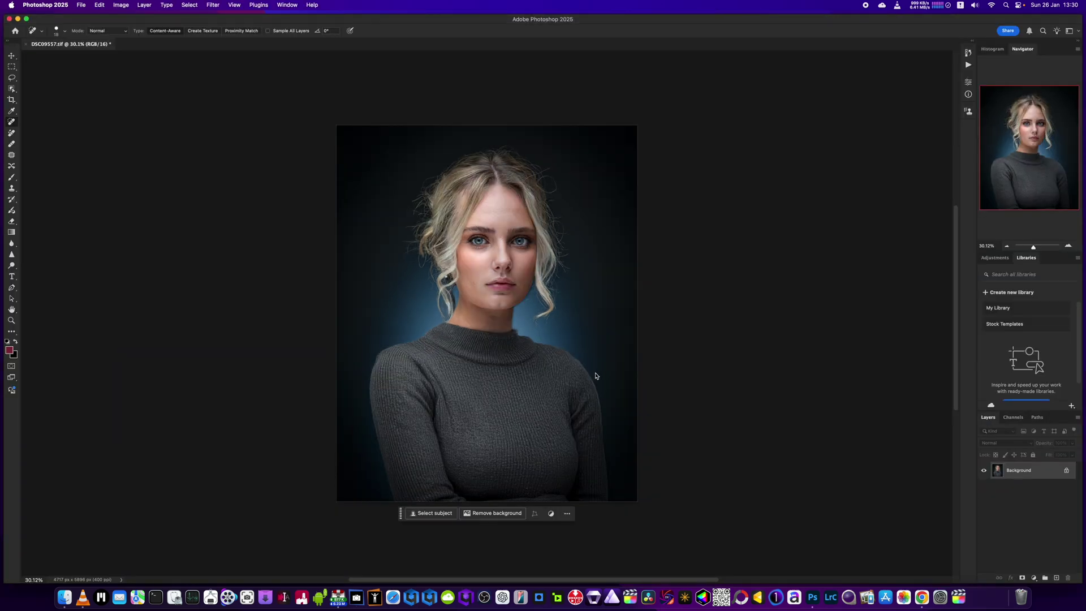
scroll(596, 376, "down", 3)
scroll(594, 371, "up", 4)
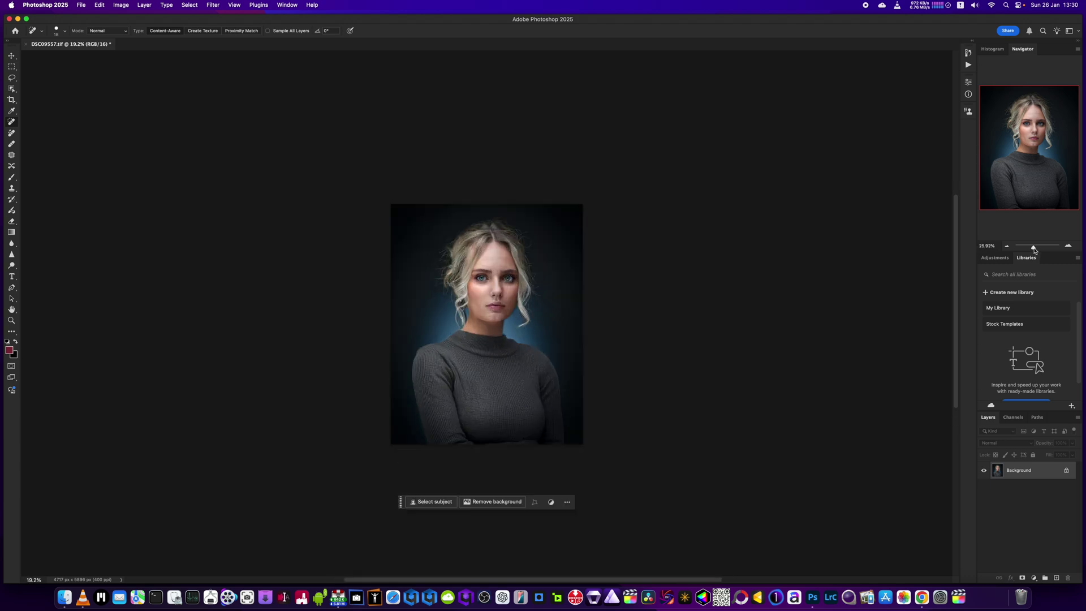
left_click_drag(1035, 250, 1036, 251)
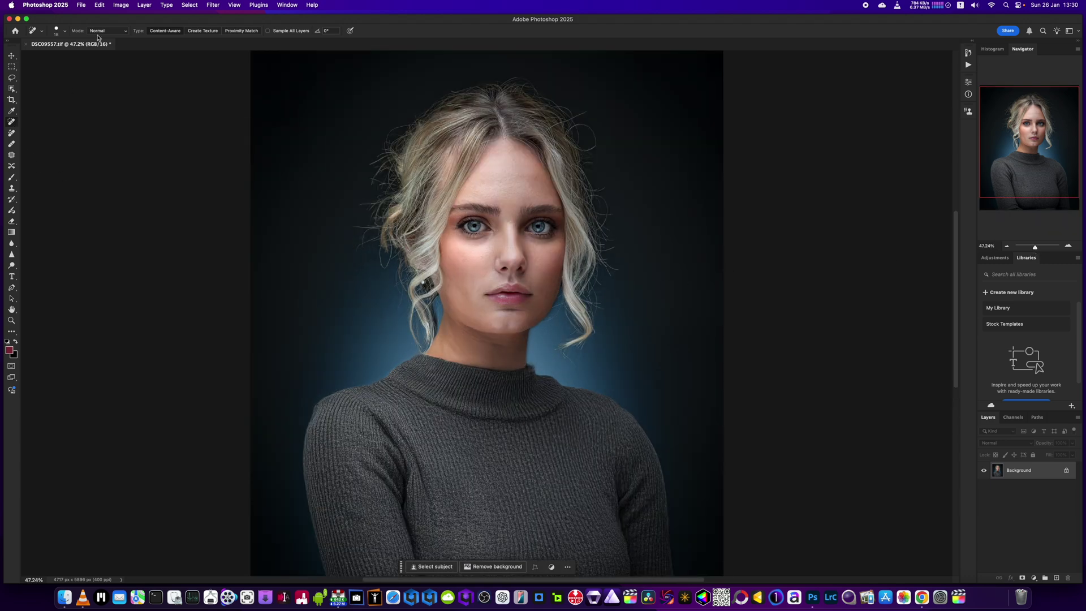
Enlarge the Spot Healing Brush and heal the skin lines across the subject's neck above the sweater collar.
left_click(64, 30)
left_click_drag(26, 56, 38, 56)
left_click(516, 346)
mouse_move(516, 346)
left_mouse_down()
mouse_move(478, 344)
mouse_move(461, 361)
left_mouse_up()
scroll(512, 410, "down", 3)
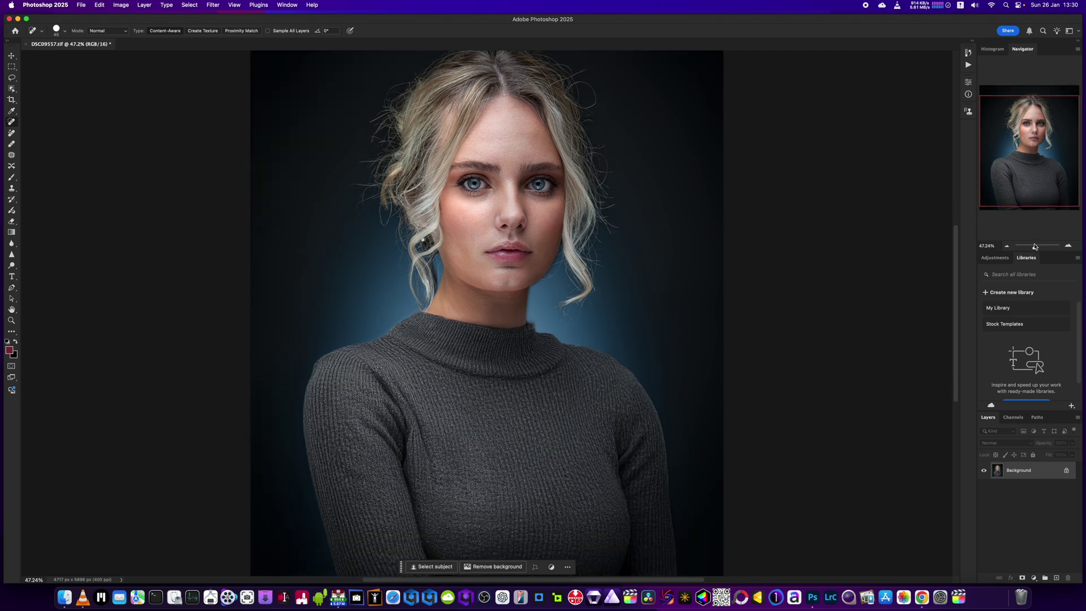
Open the Camera Raw Filter on the retouched portrait's Background layer.
left_click_drag(1033, 247, 1034, 249)
left_click(215, 7)
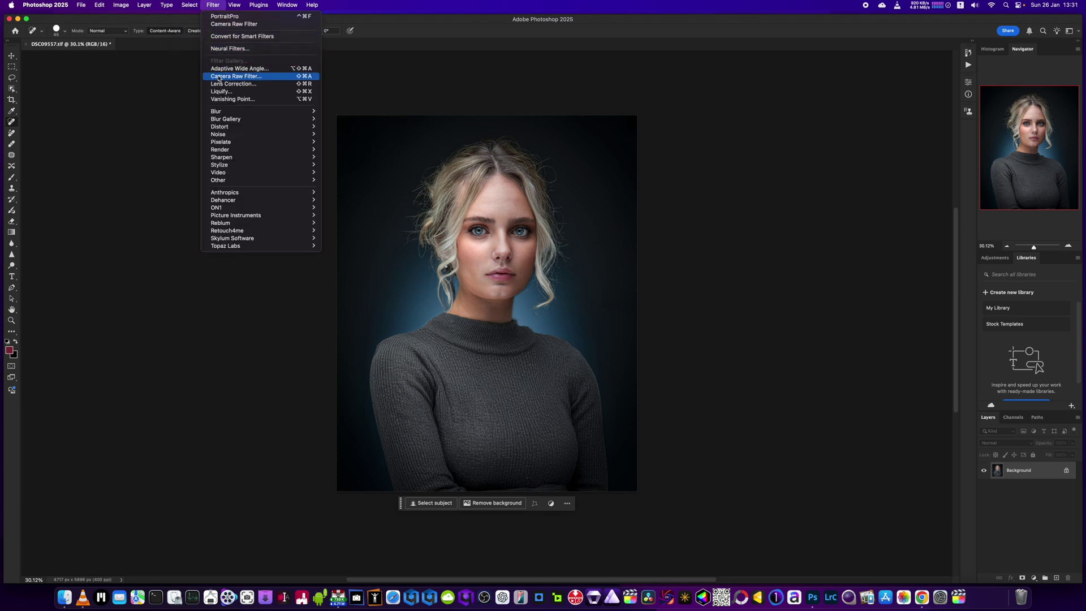
left_click(236, 75)
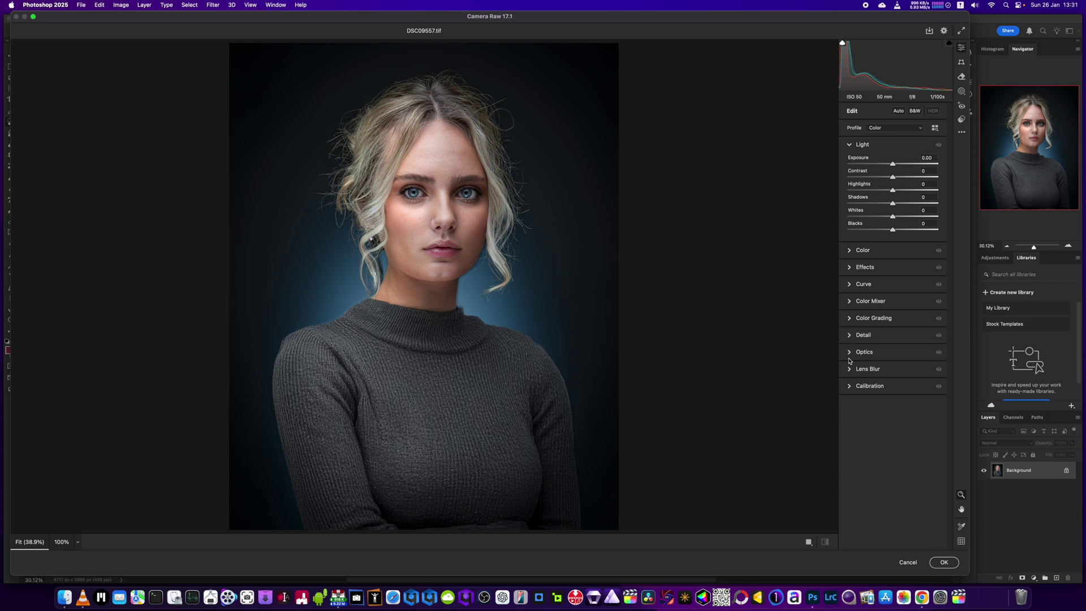
Darken the portrait's edges with a negative Vignette of about -42 in the Effects settings, then ease it back slightly.
left_click(851, 268)
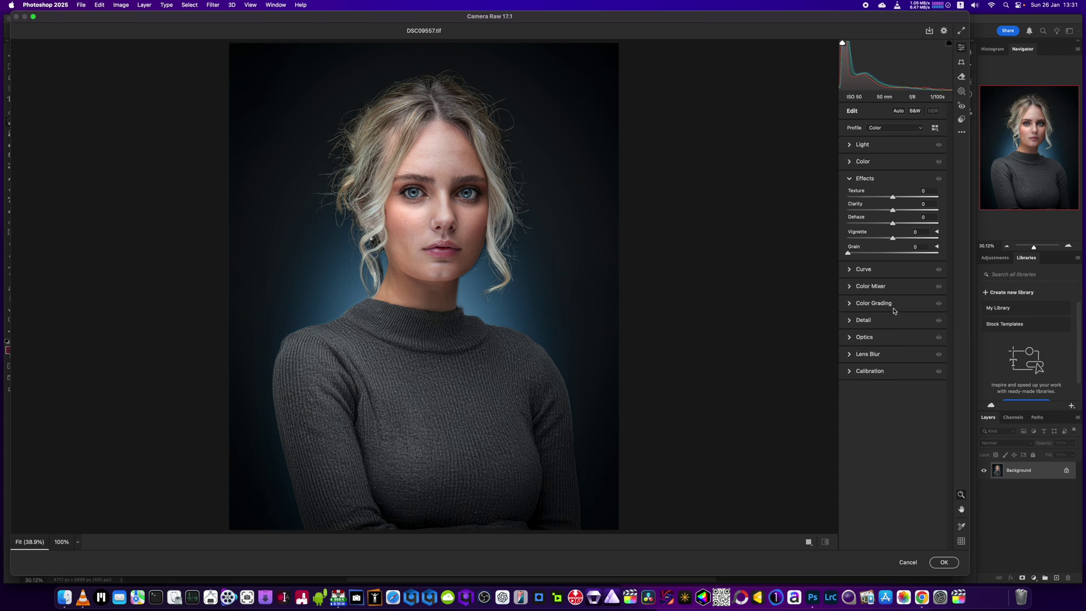
mouse_move(893, 238)
left_mouse_down()
mouse_move(856, 241)
mouse_move(875, 242)
left_mouse_up()
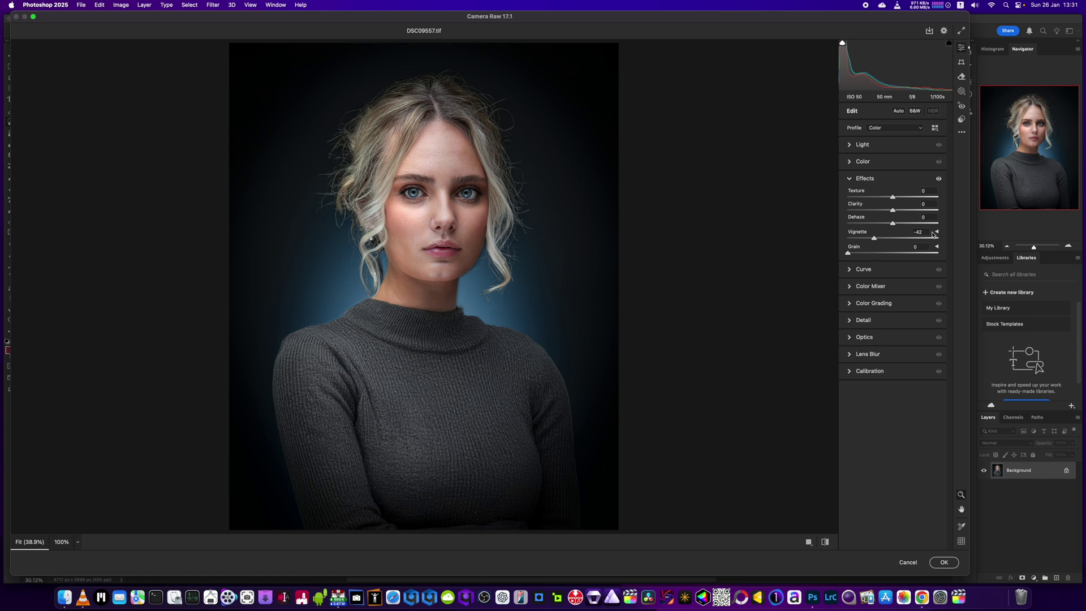
mouse_move(875, 238)
left_mouse_down()
mouse_move(849, 240)
mouse_move(917, 244)
mouse_move(882, 245)
left_mouse_up()
In the Light settings, set Exposure to +0.10, Contrast to +8 and Shadows to +30.
left_click(860, 144)
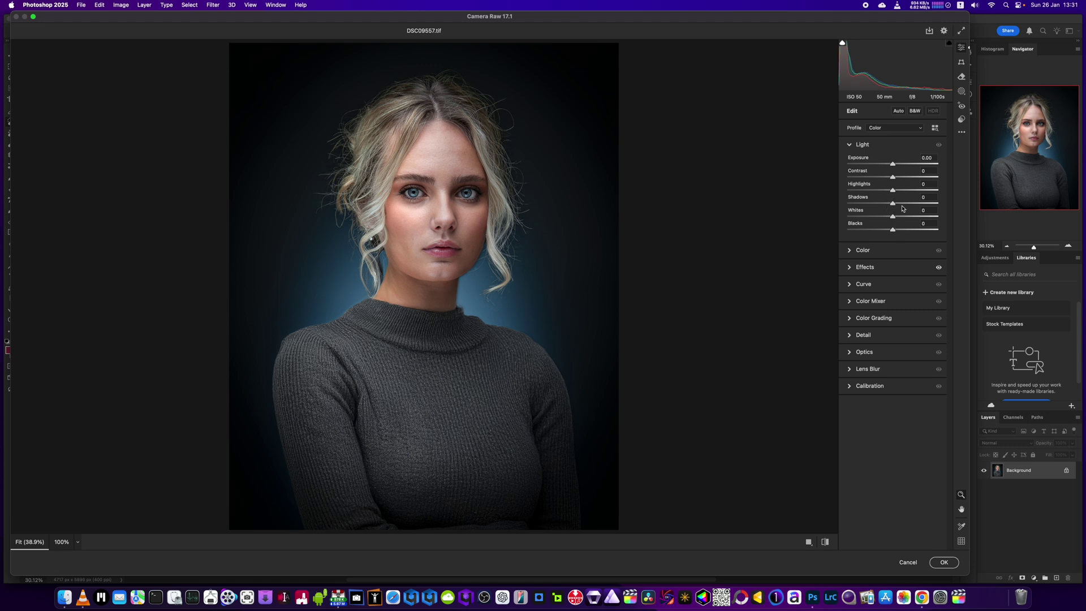
left_click_drag(891, 205, 896, 165)
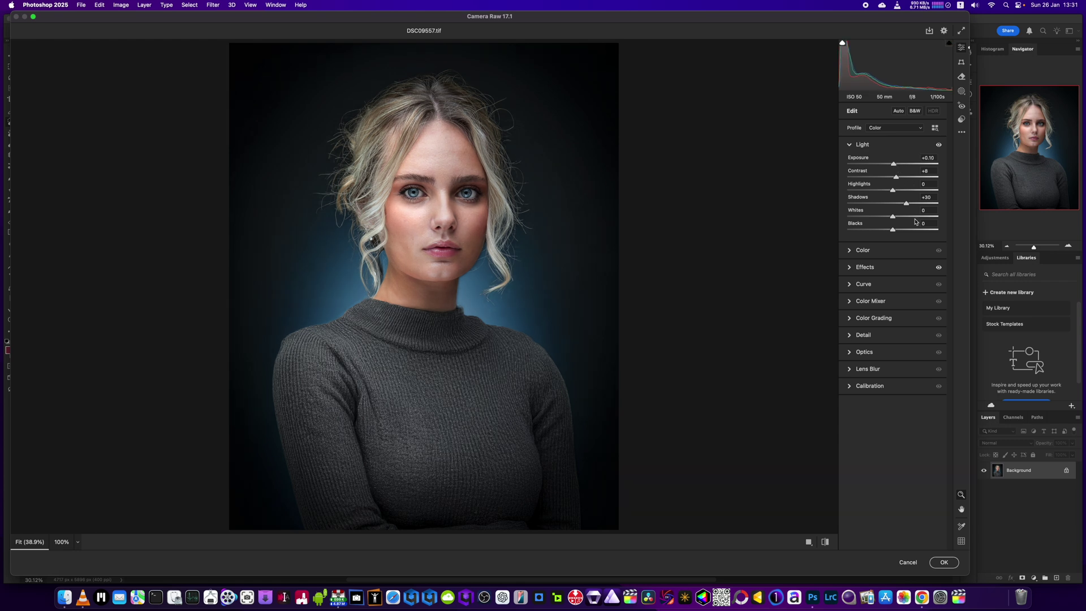
Raise the portrait's Vibrance and Saturation slightly and apply the Camera Raw adjustments.
left_click(852, 250)
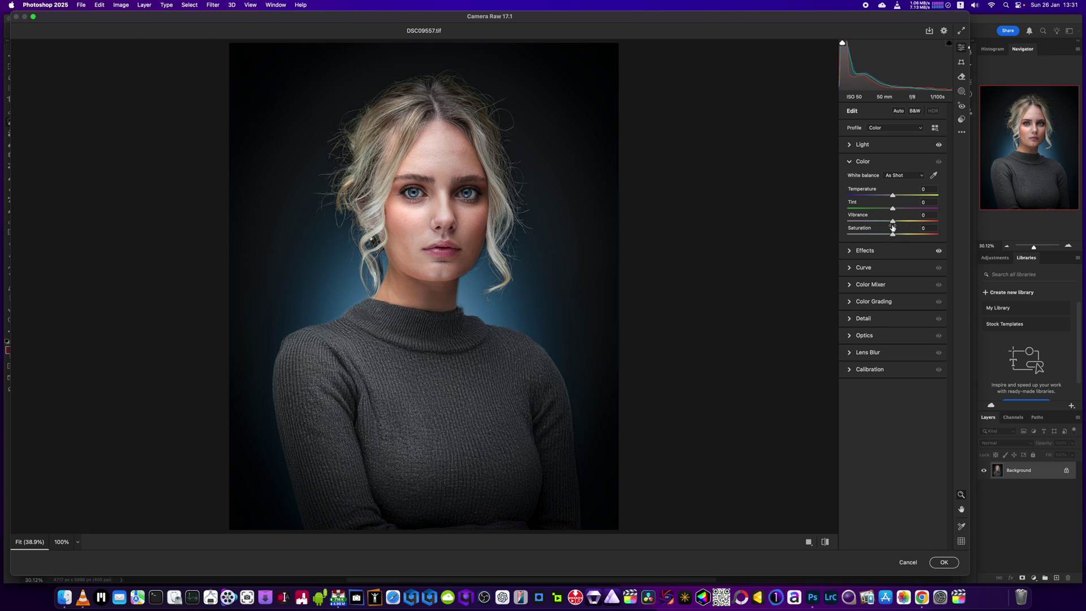
mouse_move(893, 221)
left_mouse_down()
mouse_move(936, 227)
mouse_move(857, 228)
mouse_move(898, 233)
left_mouse_up()
left_click(943, 562)
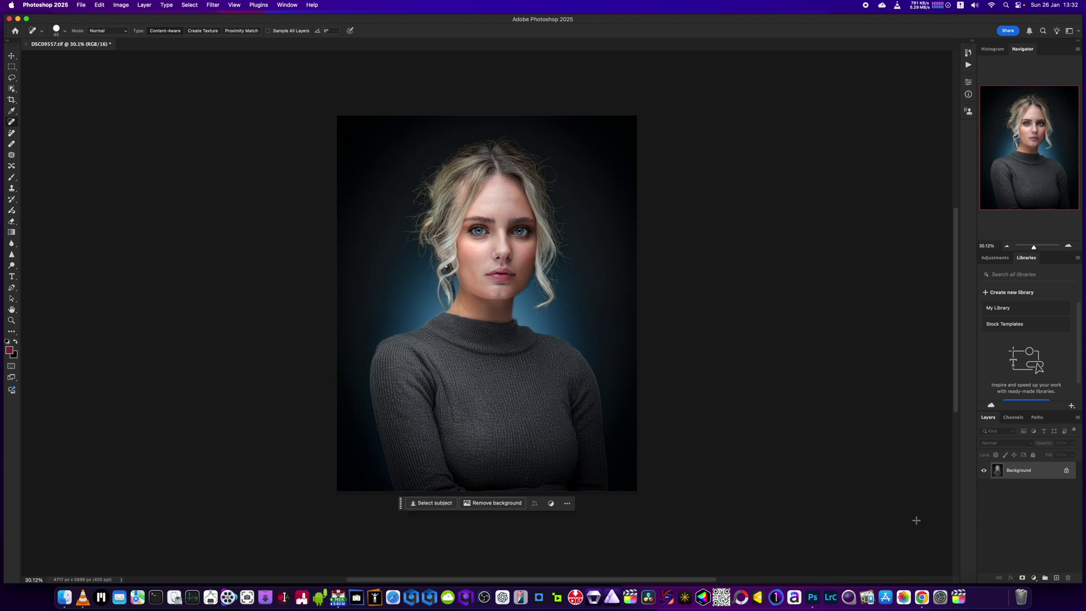